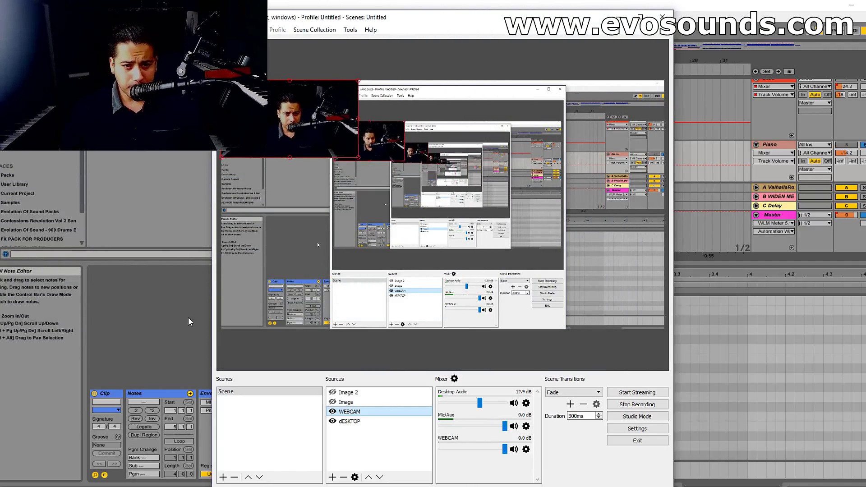
# Switch to Ableton Live and enlarge the empty piano clip's note editor to show the C1 to C3 octaves
pyautogui.click(184, 316)
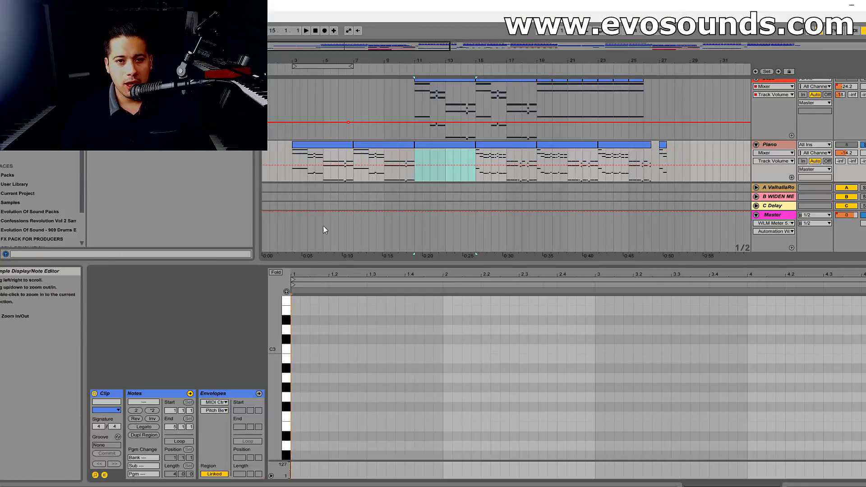
pyautogui.moveTo(484, 265); pyautogui.dragTo(483, 116)
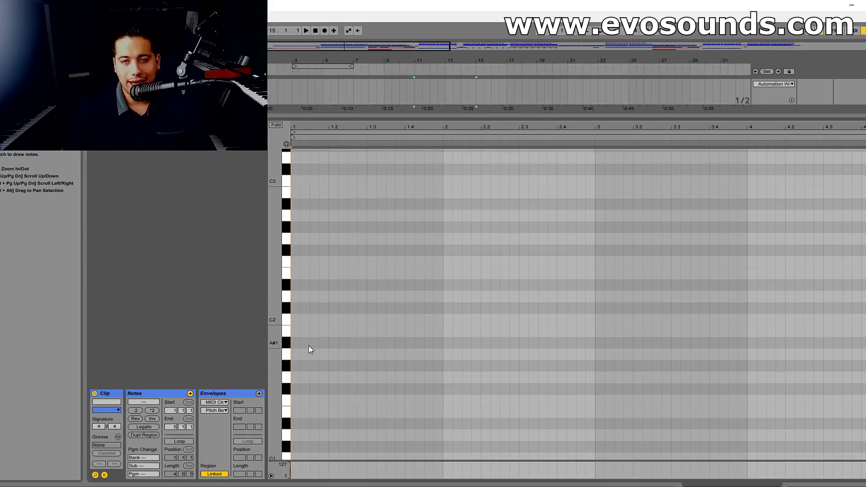
pyautogui.scroll(-1, 310, 350)
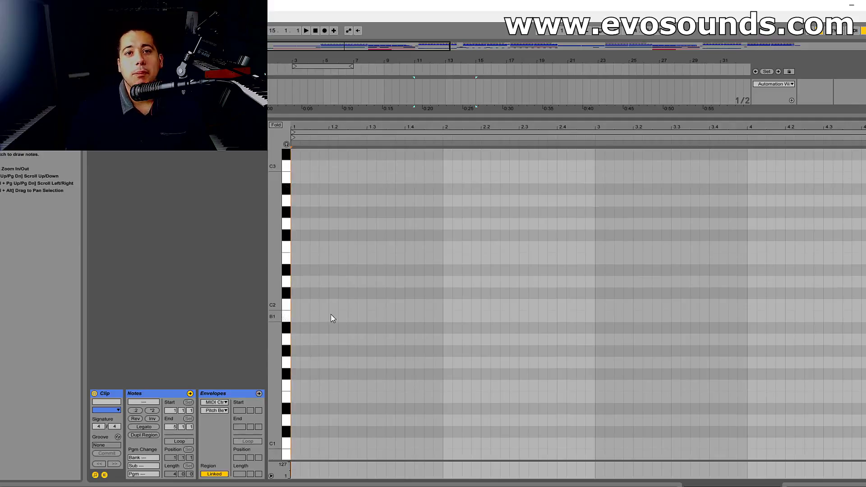
# Enter an A1, C2 and E2 chord lasting all of bar 1 and select its three notes
pyautogui.press('space')
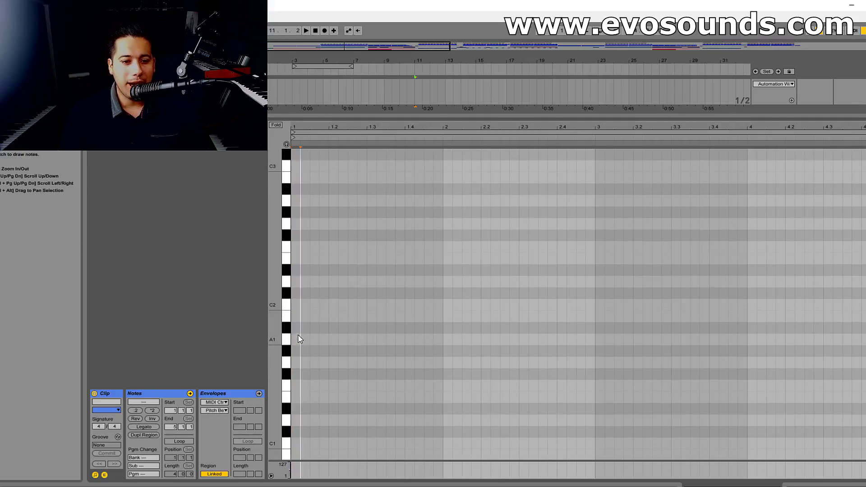
pyautogui.moveTo(300, 338); pyautogui.dragTo(392, 262)
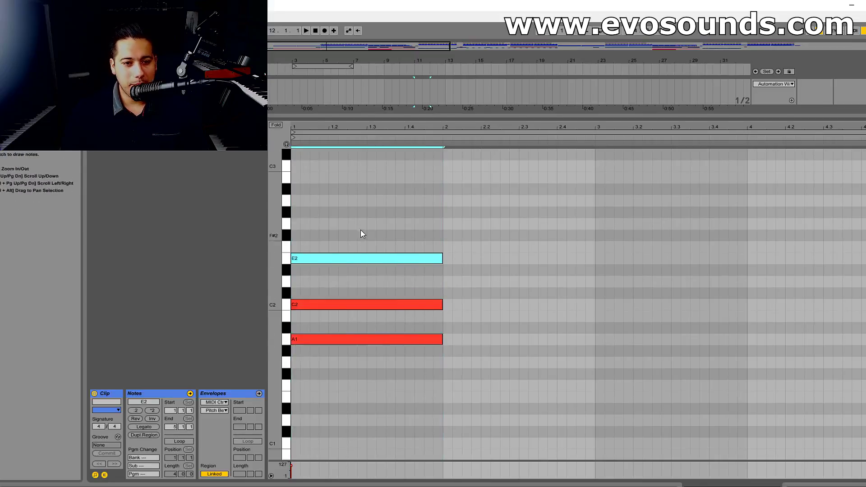
pyautogui.moveTo(361, 230); pyautogui.dragTo(416, 354)
pyautogui.moveTo(372, 387); pyautogui.dragTo(389, 218)
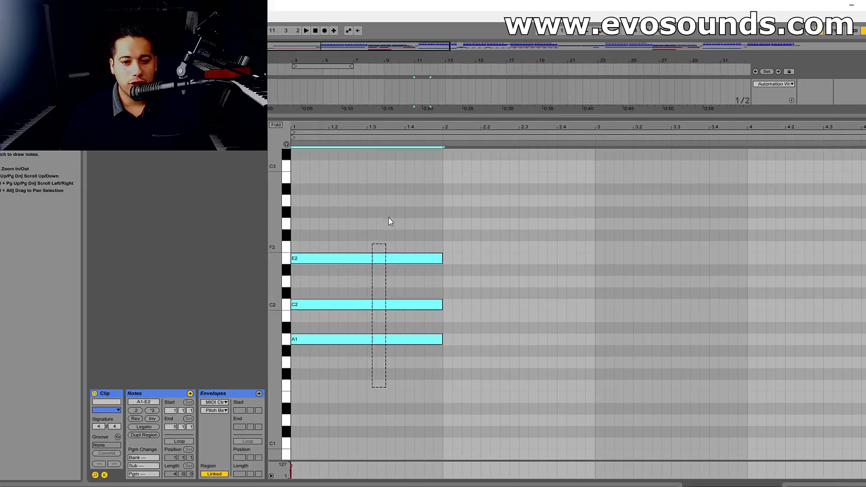
pyautogui.moveTo(447, 190); pyautogui.dragTo(379, 356)
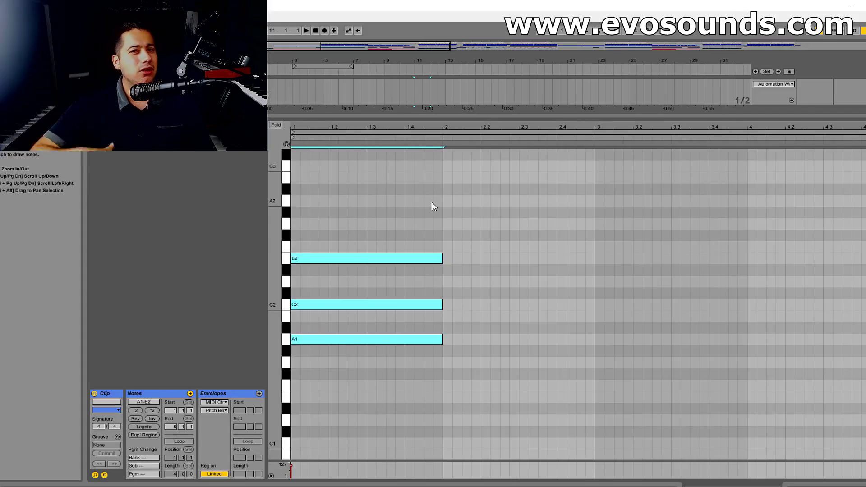
# Delete the chord's C2 and E2 notes and shorten the A1 note to one beat
pyautogui.moveTo(432, 207); pyautogui.dragTo(344, 255)
pyautogui.press('Delete')
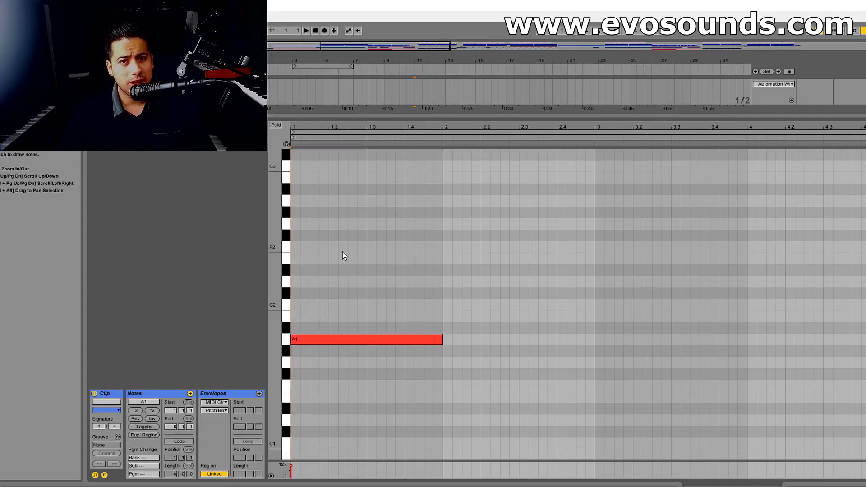
pyautogui.moveTo(443, 334); pyautogui.dragTo(332, 344)
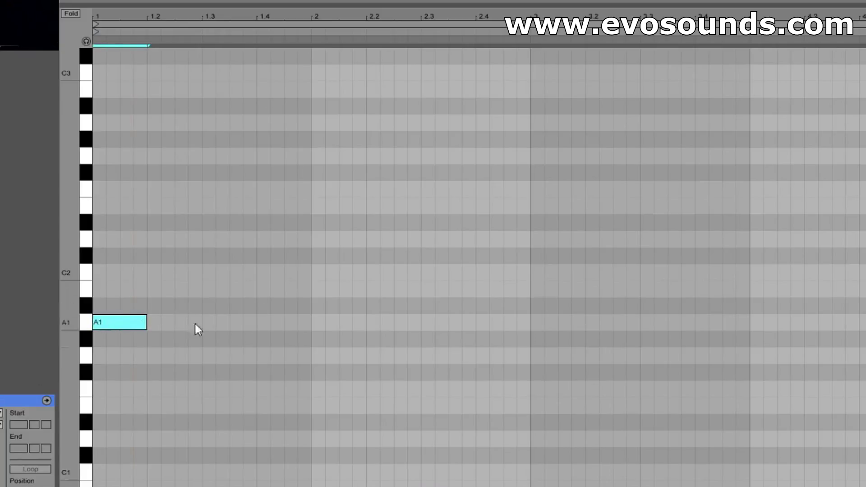
pyautogui.click(120, 313)
pyautogui.click(124, 320)
pyautogui.hotkey('ctrl', 'd')
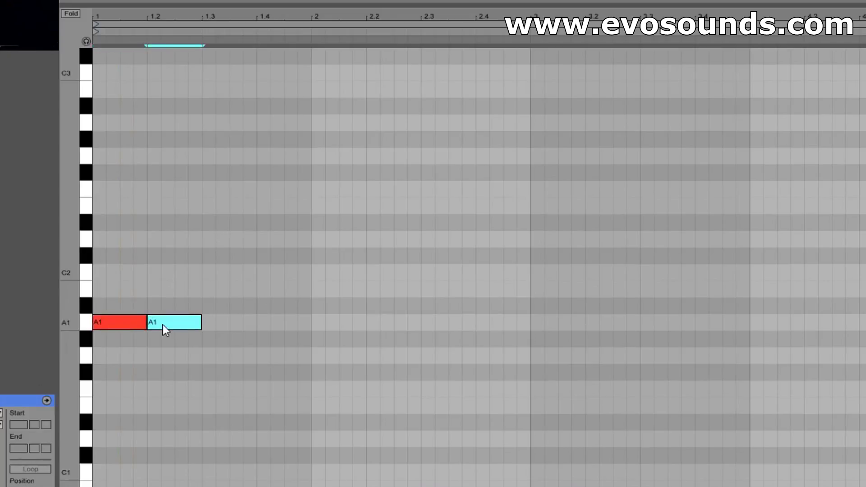
pyautogui.press('Delete')
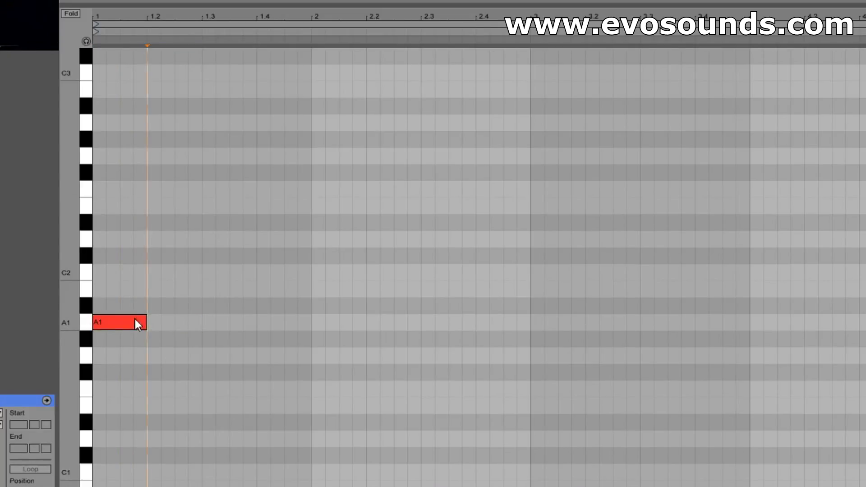
# Make bar 1 a rising line: one-beat F1, one-beat G1 at 1.2 and two-beat A1 at 1.3, and play it
pyautogui.hotkey('ctrl', 'd')
pyautogui.moveTo(166, 393); pyautogui.dragTo(168, 352)
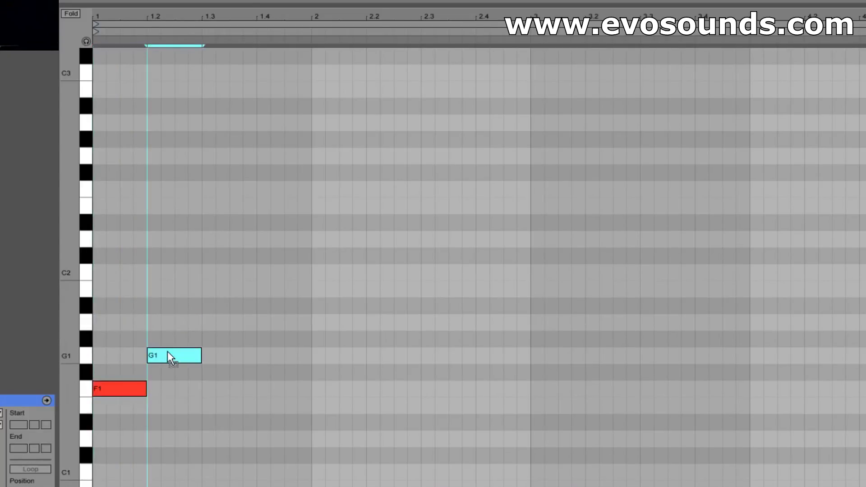
pyautogui.moveTo(119, 382)
pyautogui.mouseDown()
pyautogui.moveTo(123, 322)
pyautogui.moveTo(121, 384)
pyautogui.mouseUp()
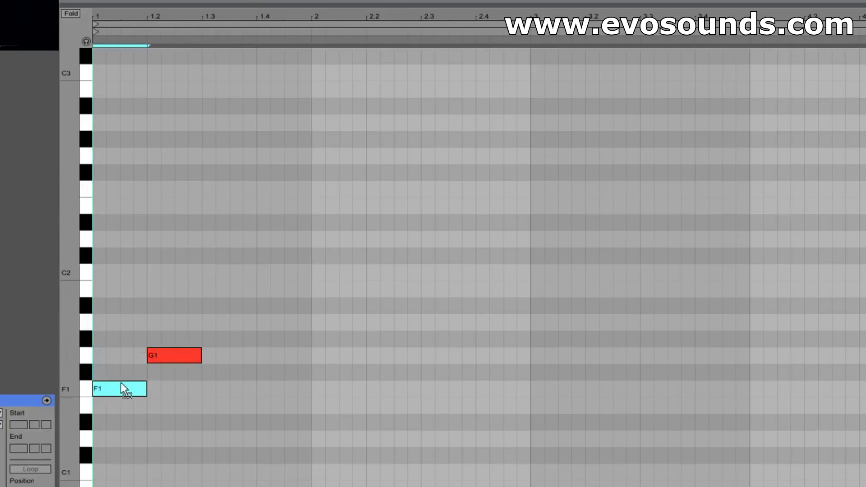
pyautogui.click(185, 355)
pyautogui.hotkey('ctrl', 'd')
pyautogui.moveTo(212, 359); pyautogui.dragTo(311, 322)
pyautogui.press('space')
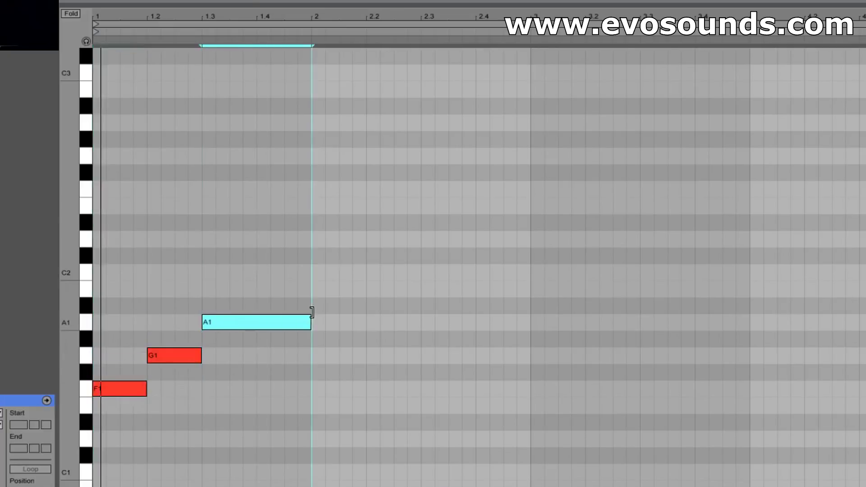
# Raise the first two one-beat notes of bar 1 to A1
pyautogui.moveTo(117, 432); pyautogui.dragTo(160, 326)
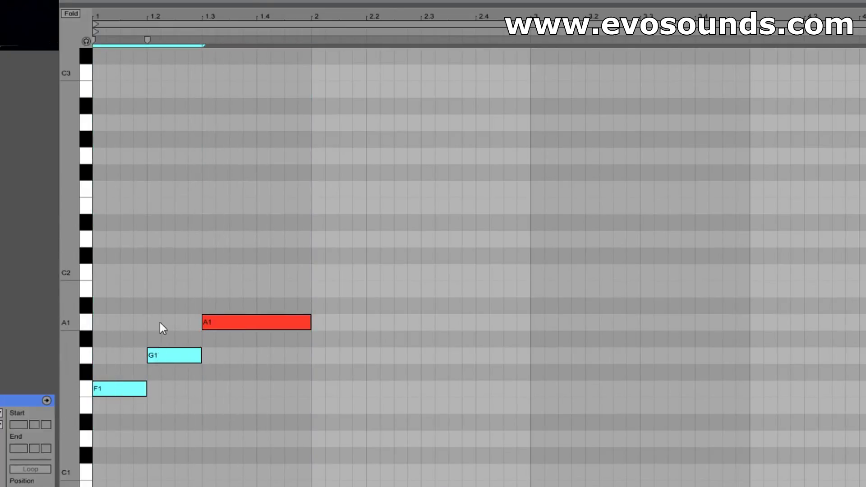
pyautogui.press('Up')
pyautogui.press('Up')
pyautogui.click(113, 377)
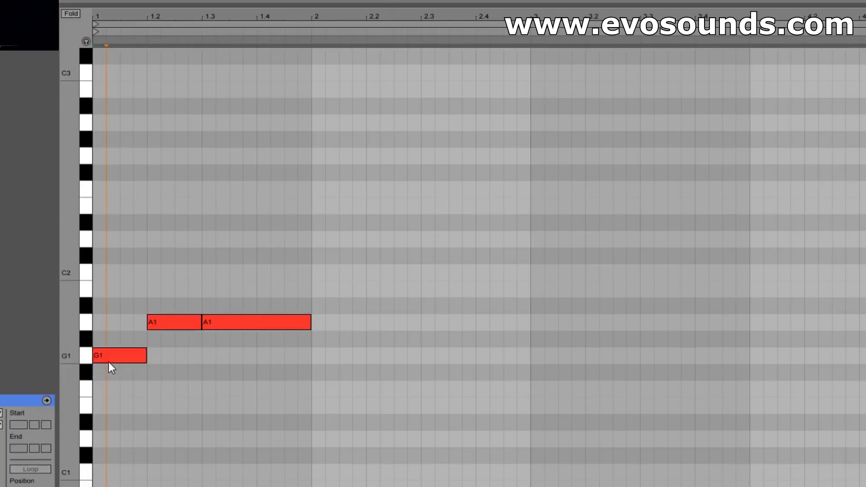
pyautogui.moveTo(109, 358); pyautogui.dragTo(114, 323)
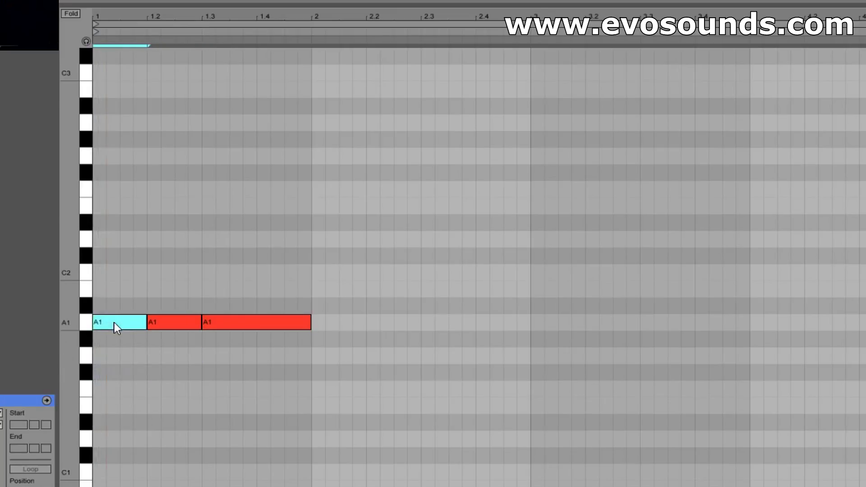
# Shorten the A1 at 1.3 to one beat and fill beat 1.4 with half-beat C2 and B1 notes
pyautogui.moveTo(310, 319); pyautogui.dragTo(276, 274)
pyautogui.hotkey('ctrl', 'd')
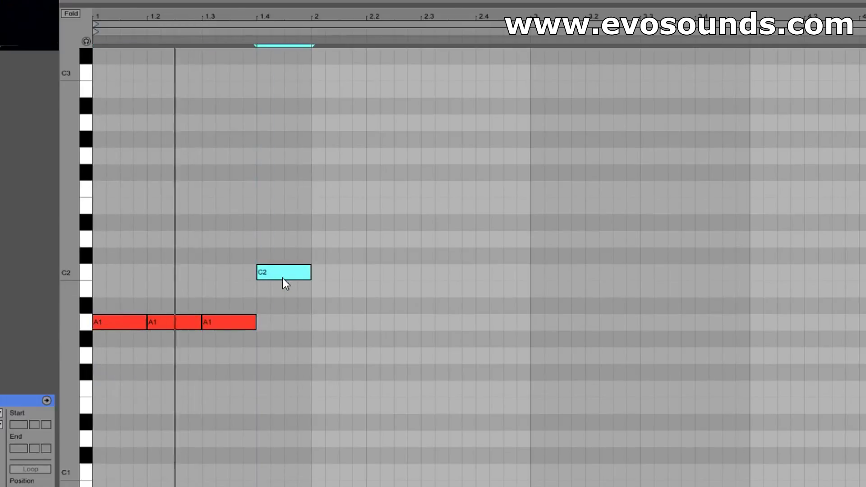
pyautogui.moveTo(309, 273); pyautogui.dragTo(302, 290)
pyautogui.hotkey('ctrl', 'd')
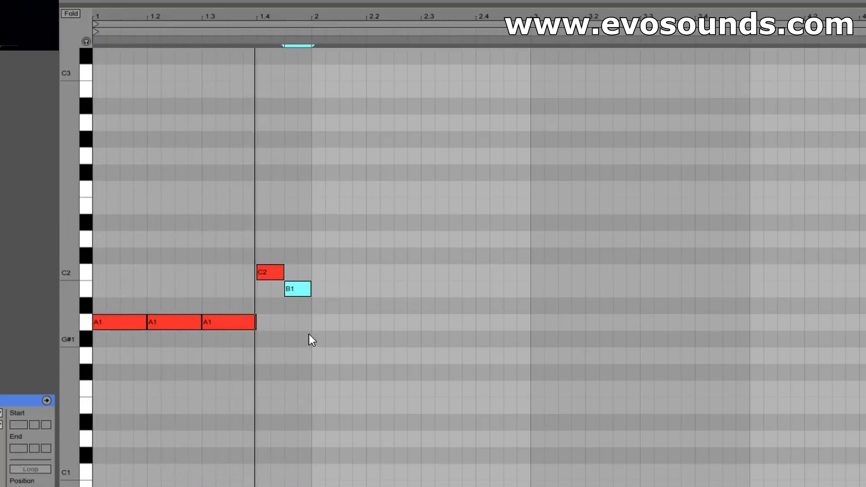
# Duplicate all bar 1 notes into bar 2 and transpose the copy down so it starts on F1
pyautogui.moveTo(309, 333); pyautogui.dragTo(125, 248)
pyautogui.hotkey('ctrl', 'd')
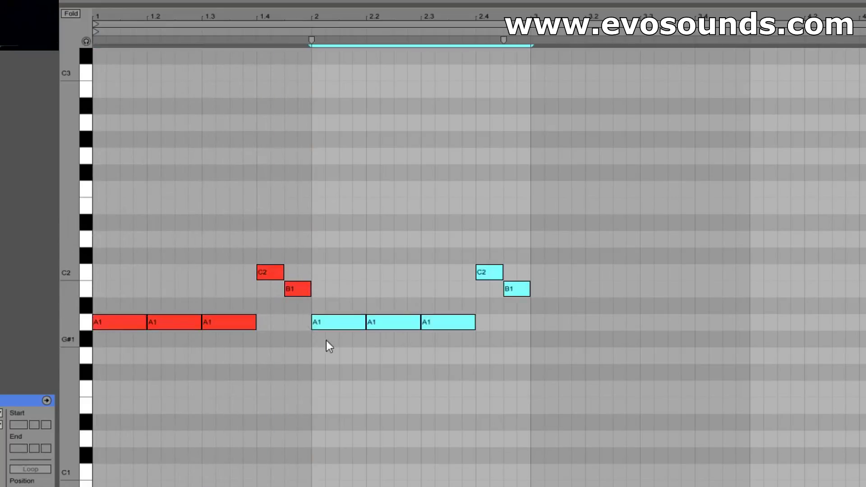
pyautogui.moveTo(328, 329); pyautogui.dragTo(345, 393)
# Delete the last two short notes of bar 2, raise the F1 at 2.2 to A1 and play the line
pyautogui.moveTo(462, 367); pyautogui.dragTo(529, 339)
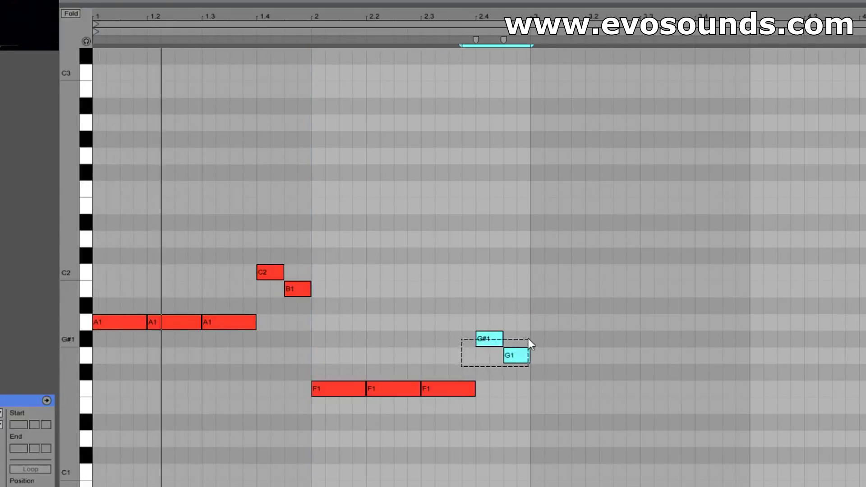
pyautogui.press('Delete')
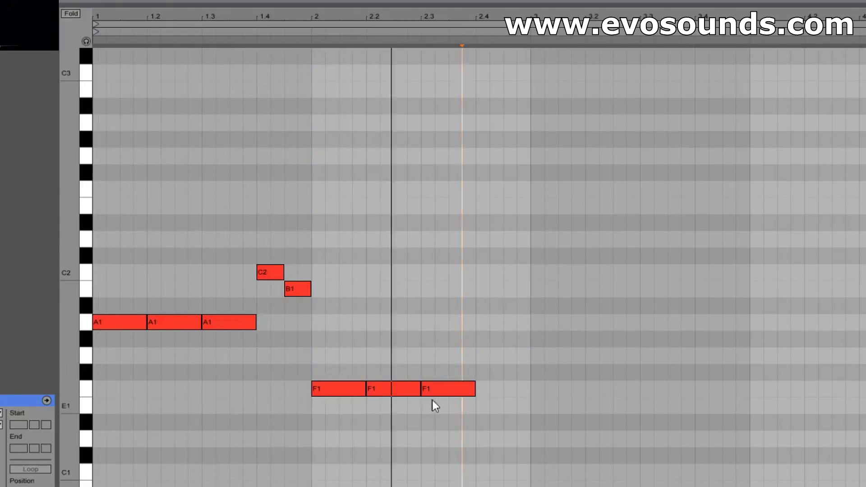
pyautogui.click(446, 385)
pyautogui.click(386, 390)
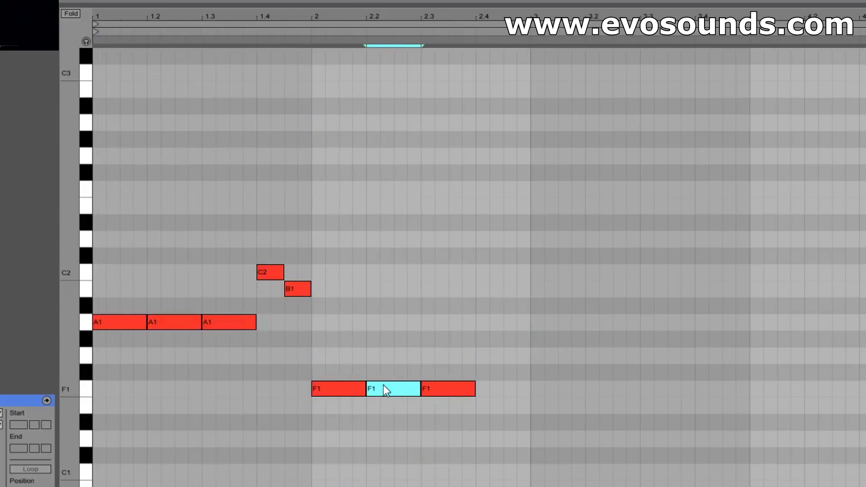
pyautogui.press('space')
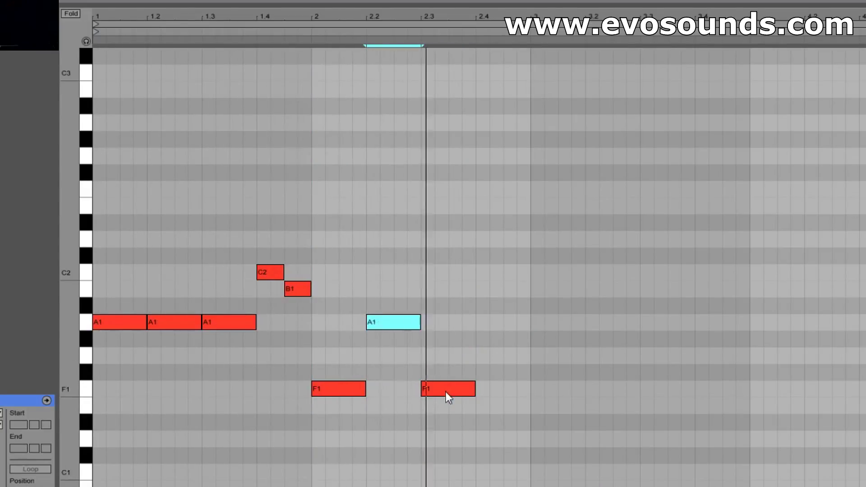
# Copy the F1 at 2.3 to fill beat 2.4 with half-beat G1 and B1 notes, and play the result
pyautogui.click(446, 390)
pyautogui.hotkey('ctrl', 'd')
pyautogui.moveTo(497, 389); pyautogui.dragTo(496, 387)
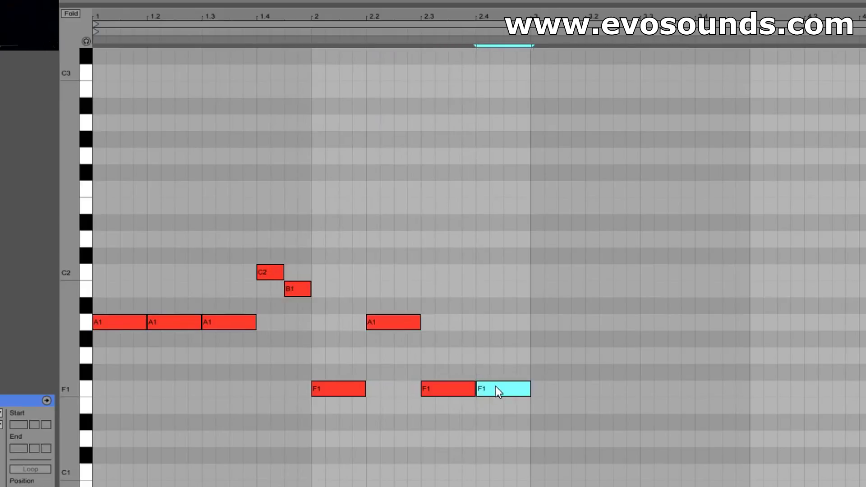
pyautogui.press('Up')
pyautogui.press('Up')
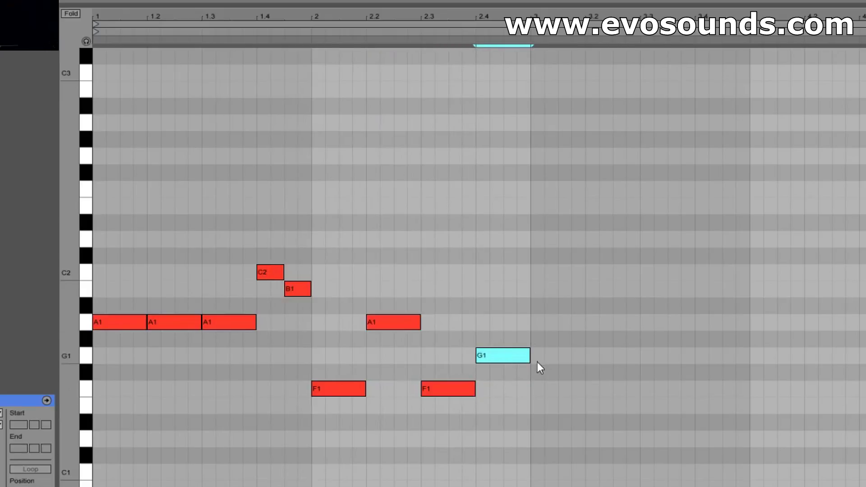
pyautogui.moveTo(530, 357); pyautogui.dragTo(501, 357)
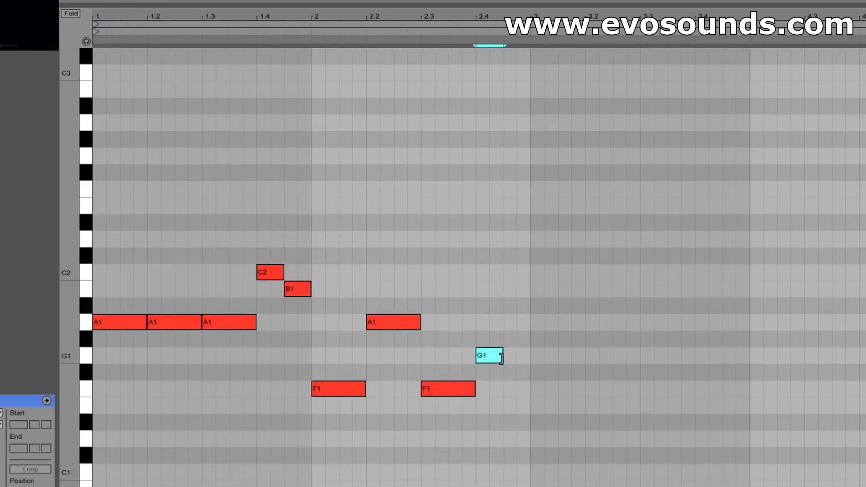
pyautogui.moveTo(509, 360); pyautogui.dragTo(522, 298)
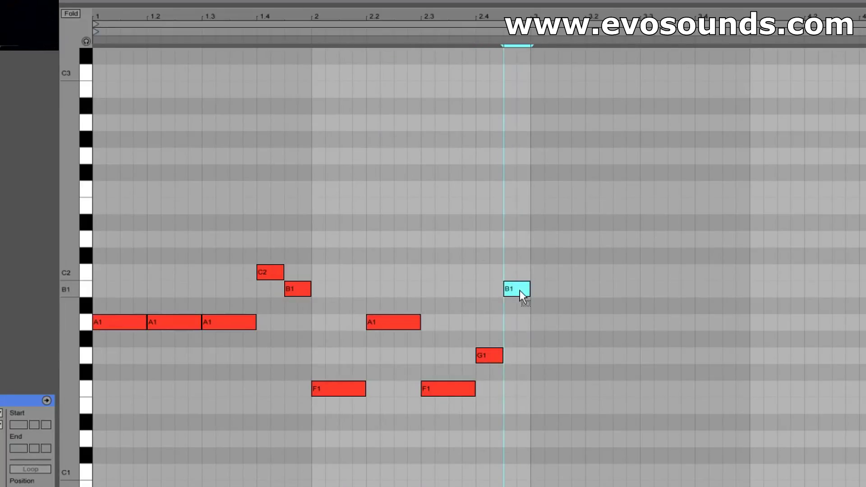
pyautogui.press('space')
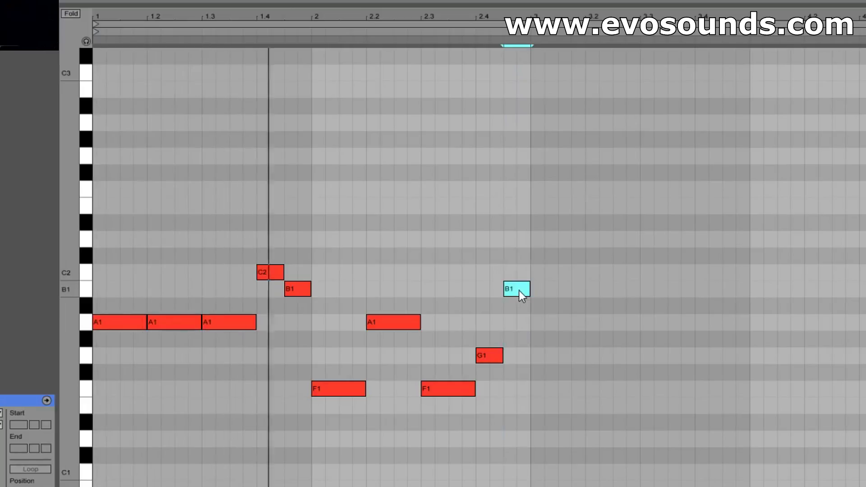
# Add a full-bar A1 in bar 3, duplicate it into bar 4, and shorten the bar 3 note to three beats
pyautogui.doubleClick(543, 294)
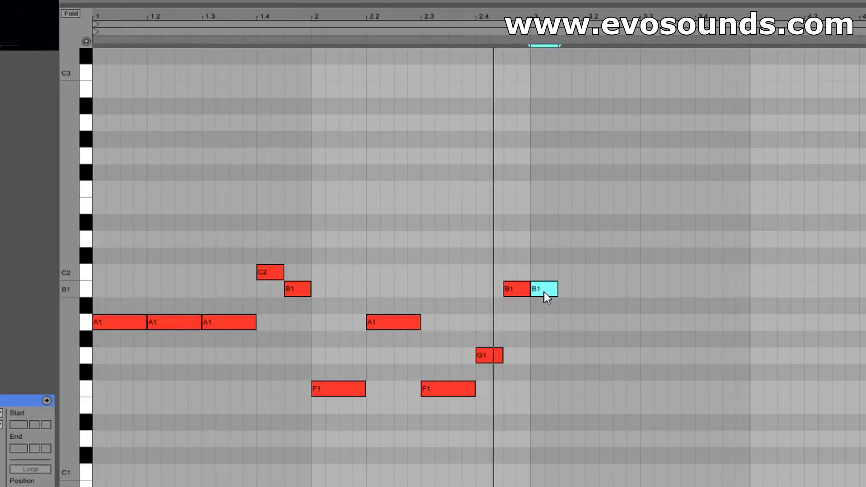
pyautogui.moveTo(547, 294); pyautogui.dragTo(544, 349)
pyautogui.moveTo(558, 320); pyautogui.dragTo(748, 334)
pyautogui.hotkey('ctrl', 'd')
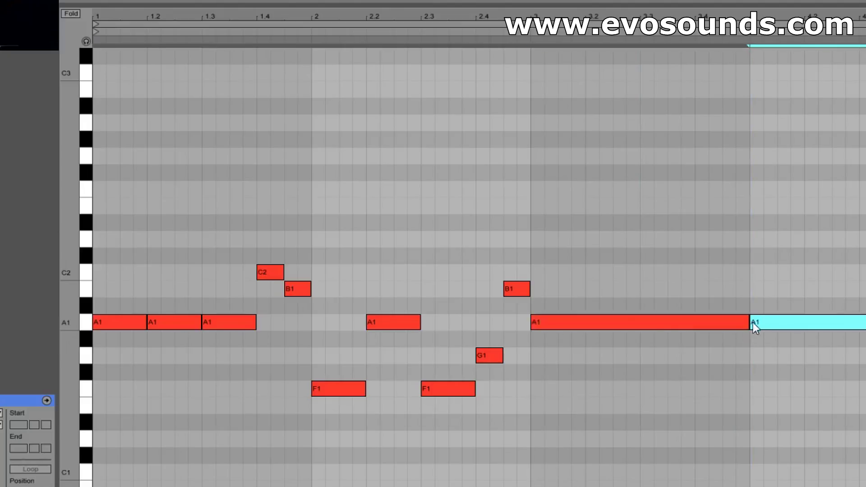
pyautogui.moveTo(747, 322); pyautogui.dragTo(700, 325)
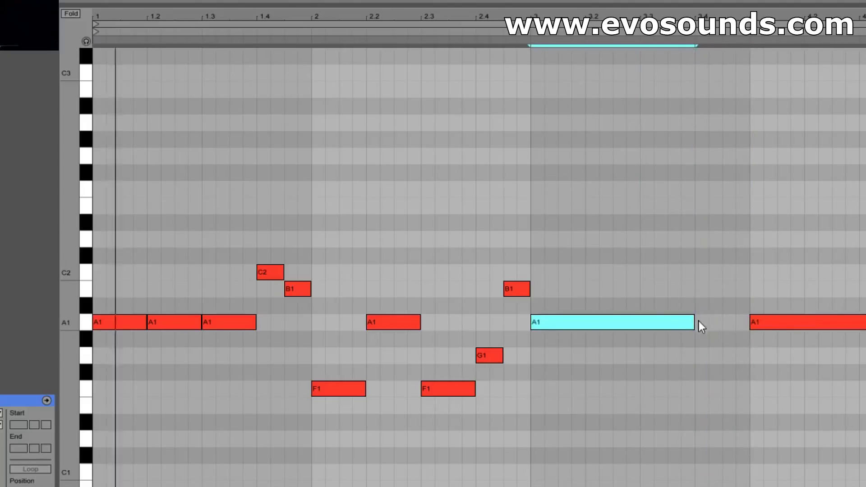
# Replace the B1 before bar 3 by starting the three-beat A1 half a beat earlier, and add a one-beat G1 at 3.4
pyautogui.doubleClick(518, 291)
pyautogui.moveTo(557, 320); pyautogui.dragTo(530, 320)
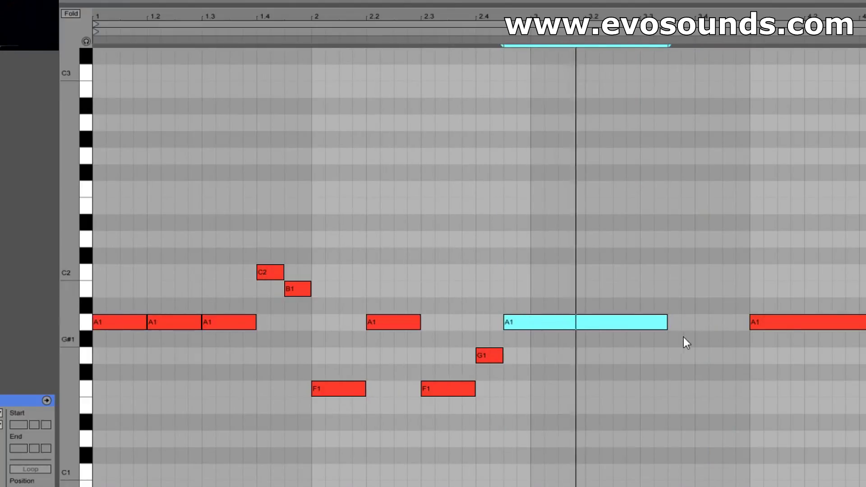
pyautogui.click(699, 363)
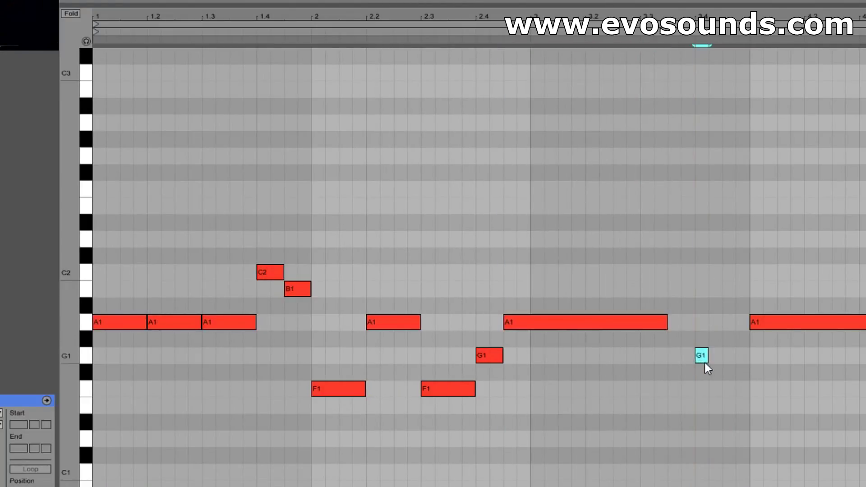
pyautogui.moveTo(720, 361); pyautogui.dragTo(750, 370)
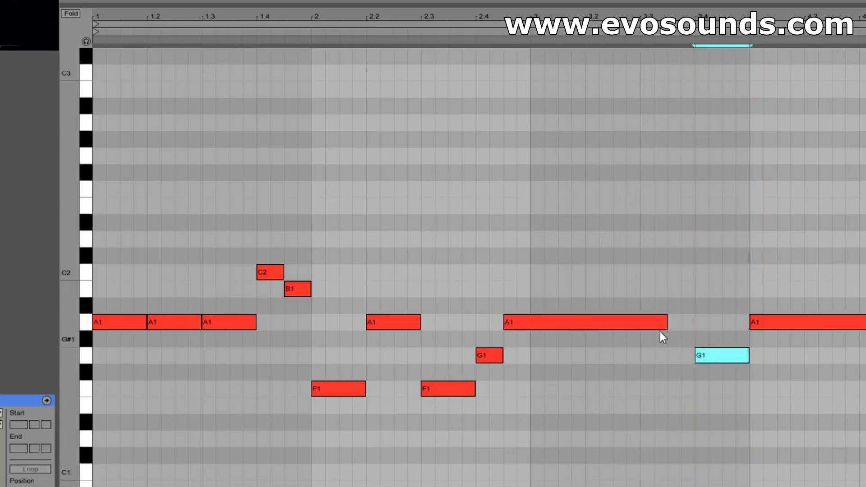
# Add a one-beat A1 at 3.3 and shorten the bar 4 A1 to two beats
pyautogui.moveTo(667, 323); pyautogui.dragTo(694, 336)
pyautogui.doubleClick(646, 322)
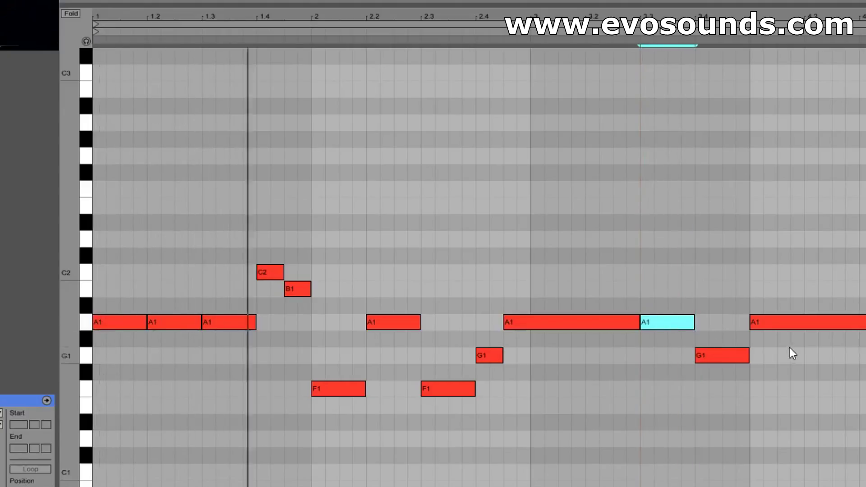
pyautogui.click(793, 323)
pyautogui.moveTo(865, 322); pyautogui.dragTo(827, 420)
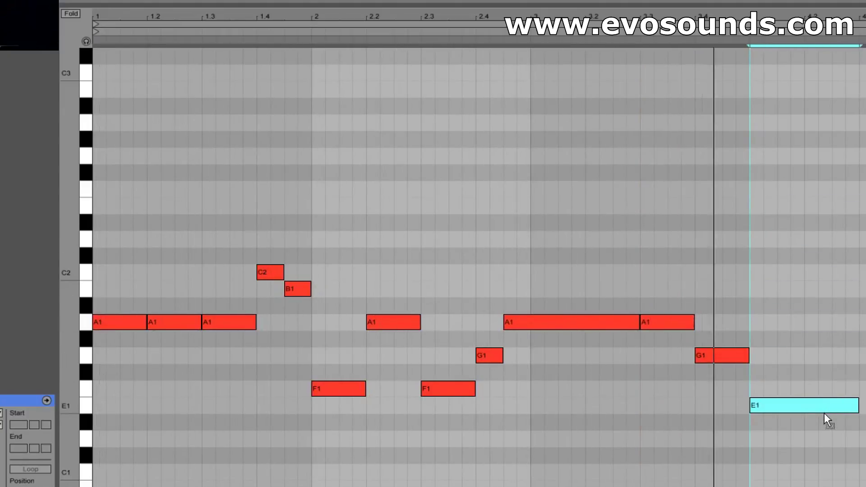
pyautogui.hotkey('ctrl', 'd')
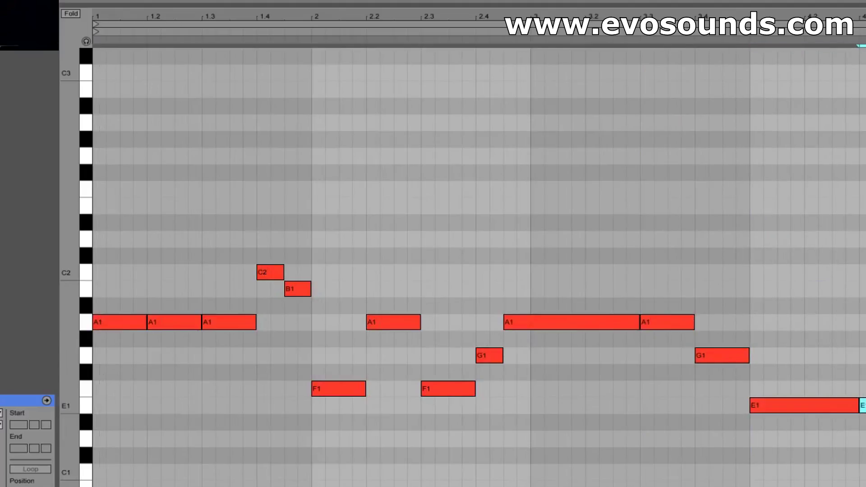
pyautogui.hotkey('ctrl', 'z')
pyautogui.moveTo(835, 412); pyautogui.dragTo(836, 329)
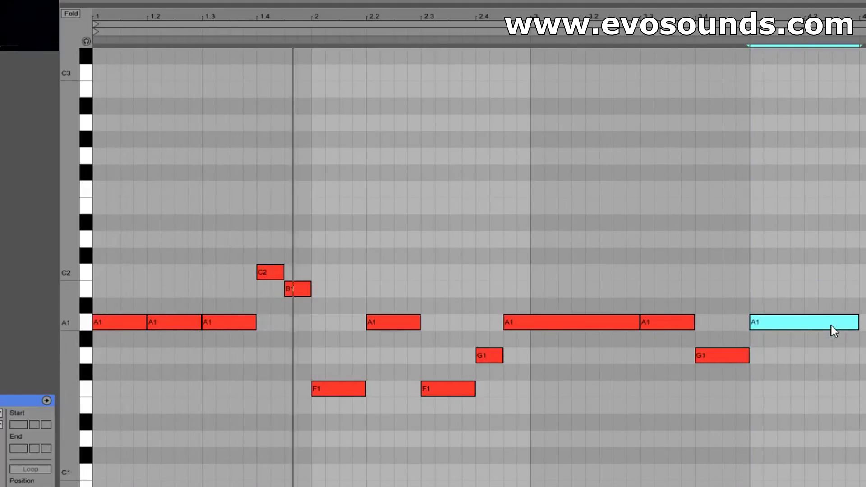
# Duplicate the two-beat A1 in bar 4 to 4.3 and lower the copy to F1
pyautogui.hotkey('ctrl', 'd')
pyautogui.press('Down')
pyautogui.press('Down')
pyautogui.press('Down')
pyautogui.press('Down')
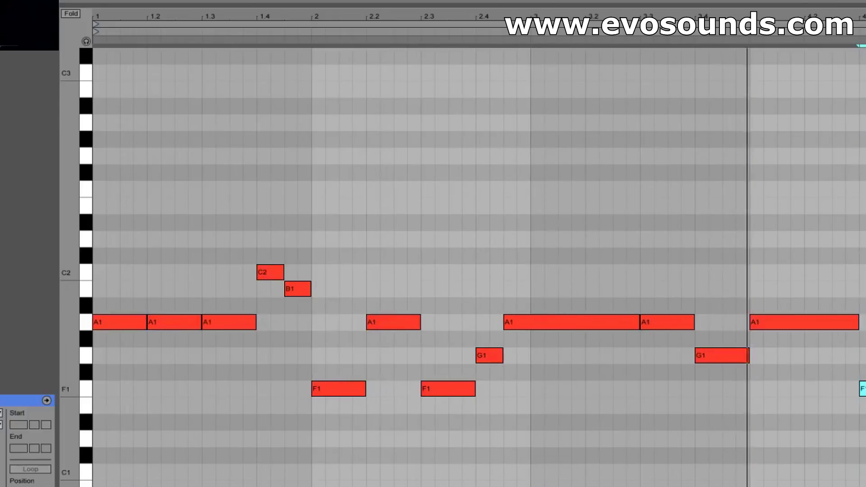
# Shorten the G1 at 3.4 to half a beat and start the following A1 half a beat earlier, ending at 4.3
pyautogui.moveTo(784, 334); pyautogui.dragTo(722, 355)
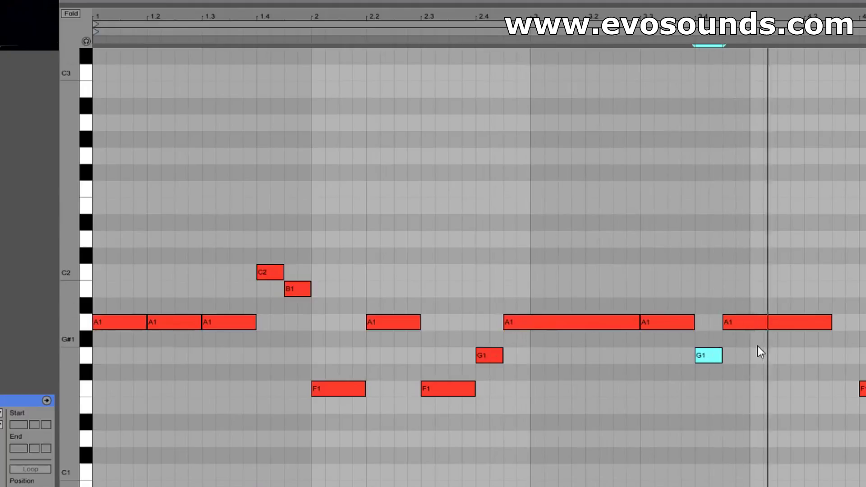
pyautogui.moveTo(830, 324); pyautogui.dragTo(859, 328)
pyautogui.moveTo(459, 6); pyautogui.dragTo(468, 143)
pyautogui.click(315, 2)
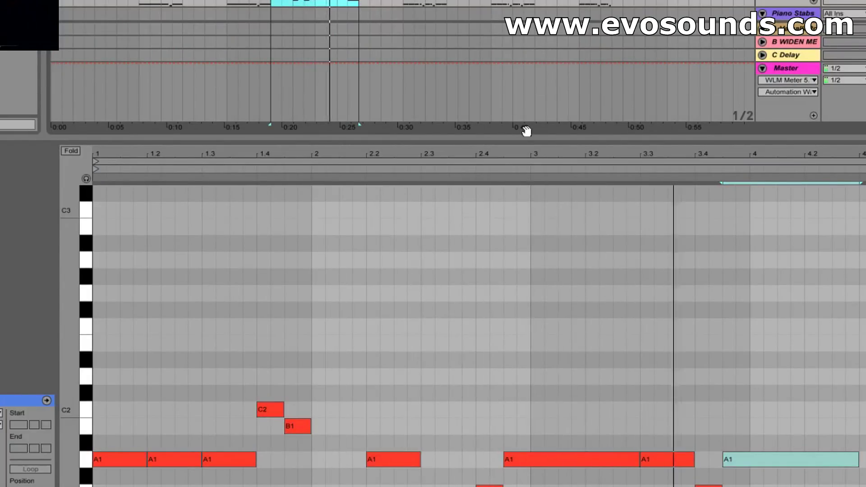
pyautogui.moveTo(543, 135); pyautogui.dragTo(544, 0)
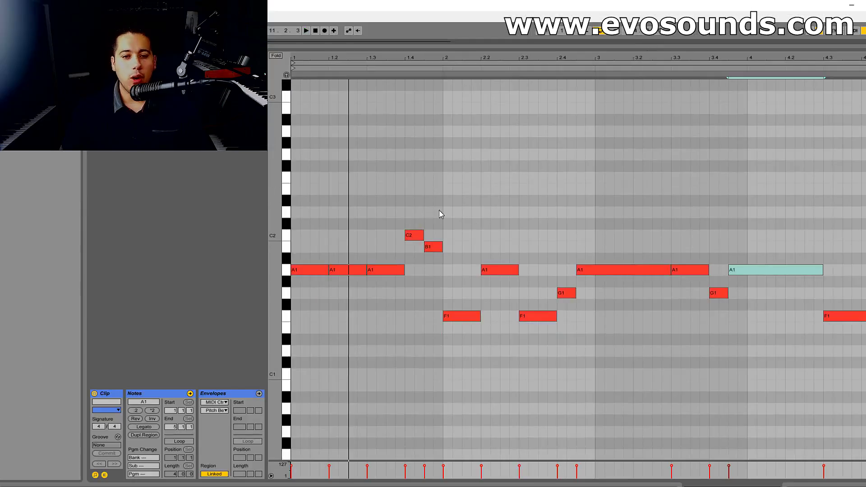
pyautogui.scroll(3, 352, 384)
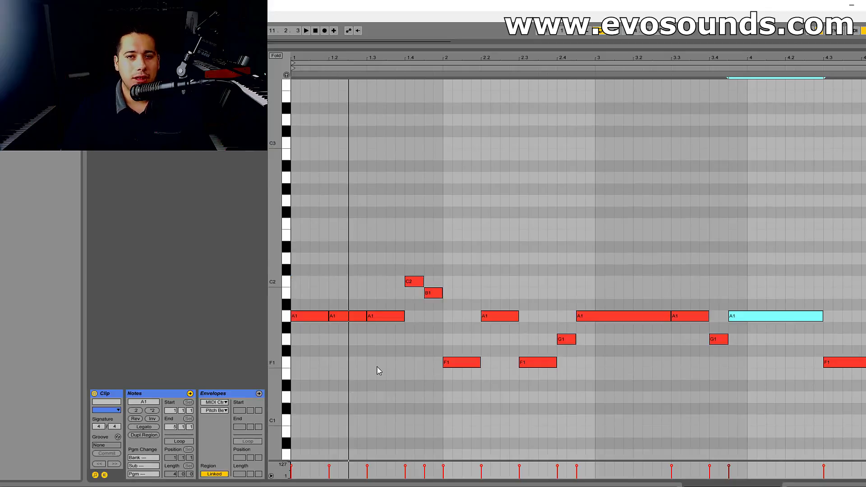
# Copy the first three A1 notes of bar 1 up to C2 and E2 to form A minor chords, and play them
pyautogui.moveTo(379, 365); pyautogui.dragTo(190, 277)
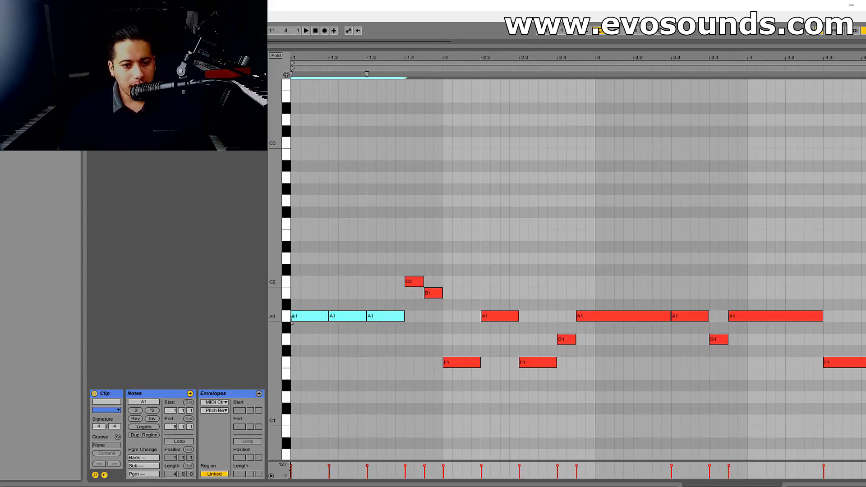
pyautogui.moveTo(405, 339); pyautogui.dragTo(292, 316)
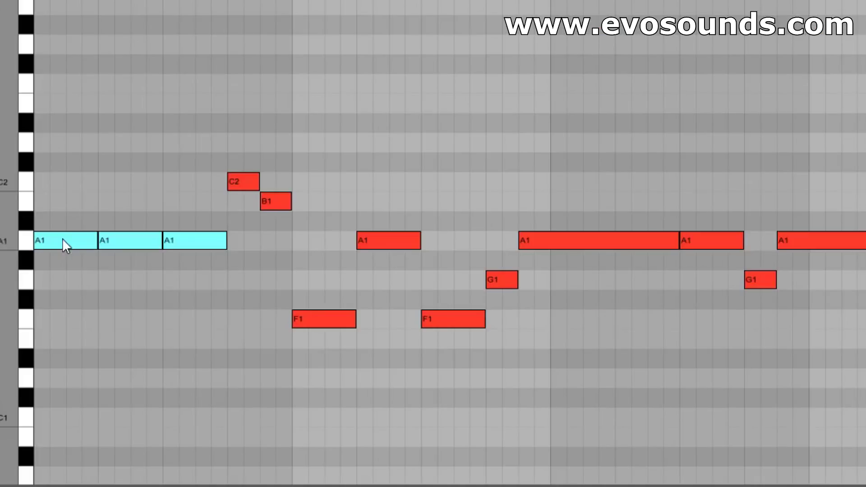
pyautogui.moveTo(63, 268); pyautogui.dragTo(120, 237)
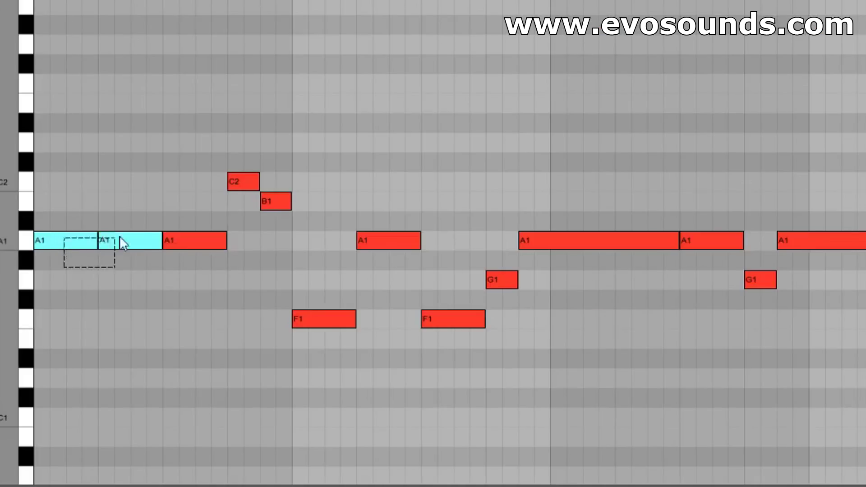
pyautogui.moveTo(61, 236); pyautogui.dragTo(63, 185)
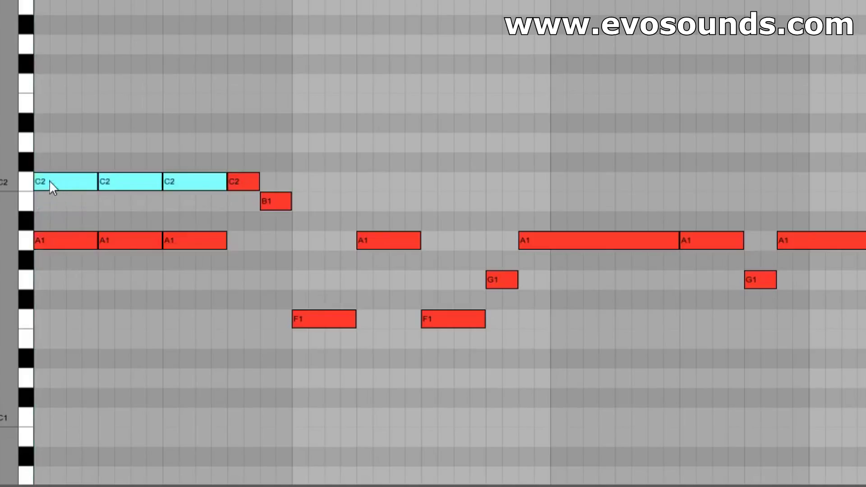
pyautogui.moveTo(49, 181); pyautogui.dragTo(49, 108)
pyautogui.moveTo(78, 54)
pyautogui.mouseDown()
pyautogui.moveTo(170, 199)
pyautogui.moveTo(192, 169)
pyautogui.mouseUp()
pyautogui.click(276, 334)
pyautogui.press('space')
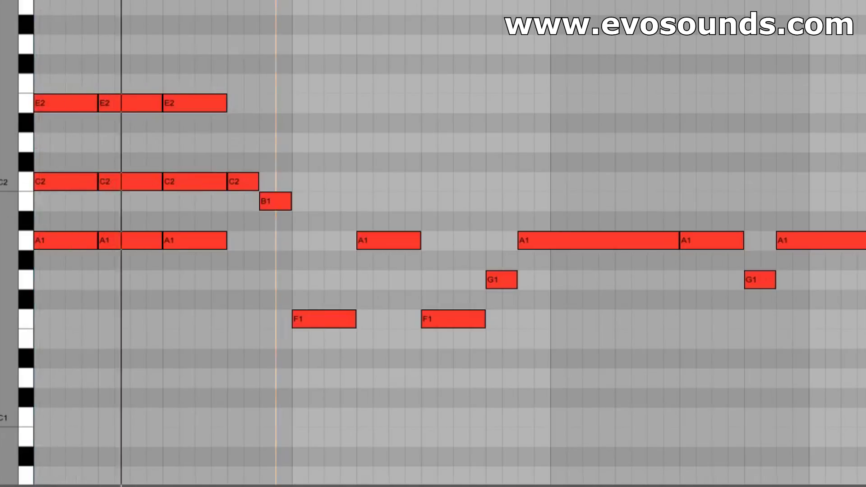
pyautogui.press('space')
# Stack E2 and G2 above the C2 at 1.4, and D2 and F2 above the half-beat B1 that follows
pyautogui.click(238, 195)
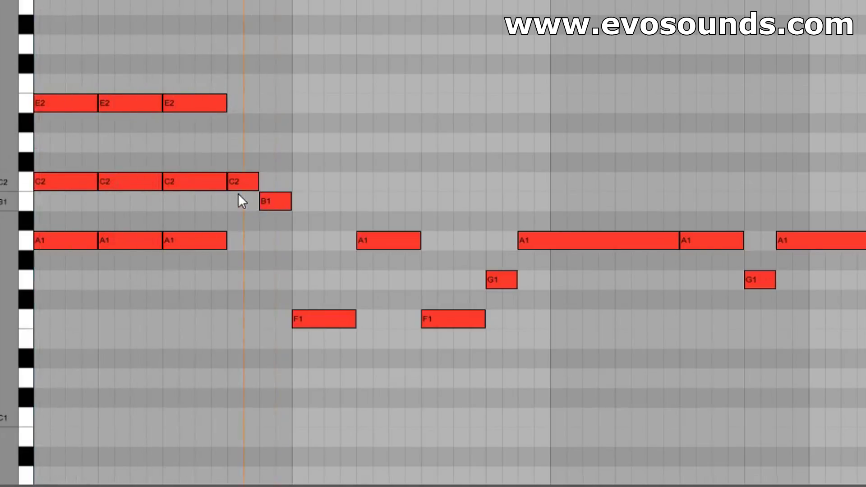
pyautogui.moveTo(243, 185); pyautogui.dragTo(242, 148)
pyautogui.moveTo(247, 107); pyautogui.dragTo(243, 46)
pyautogui.click(276, 187)
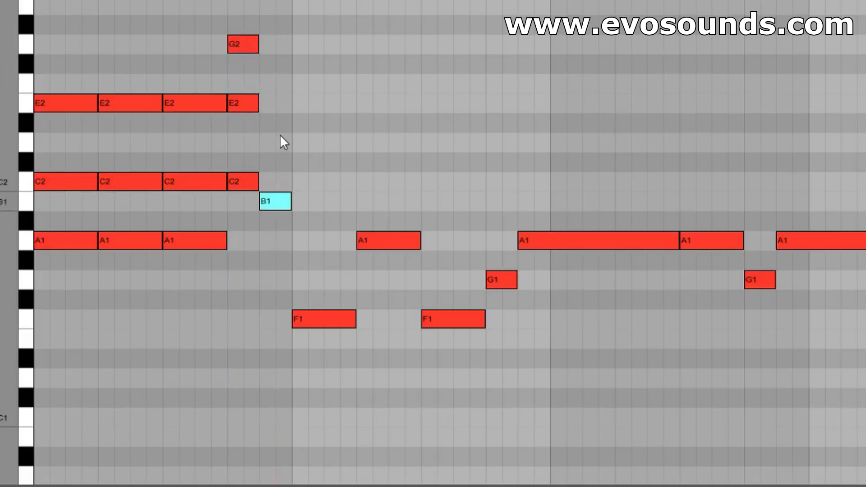
pyautogui.moveTo(284, 199); pyautogui.dragTo(290, 84)
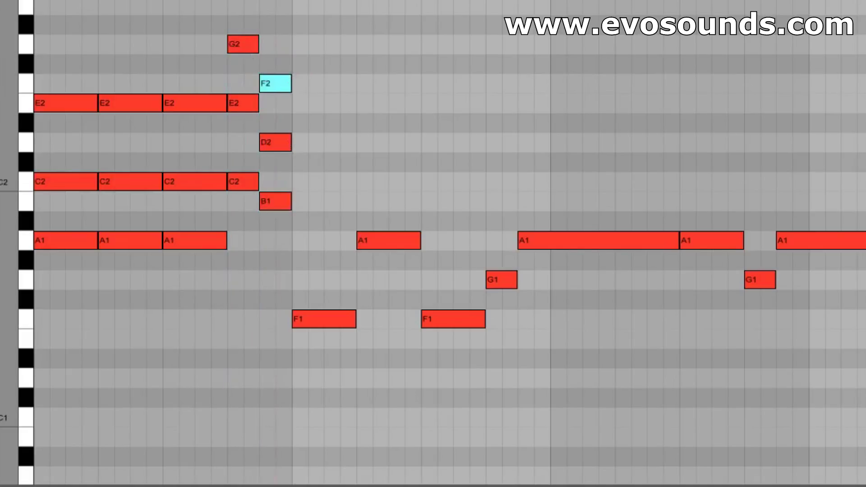
# Stack A1 and C2 above both bar 2 F1 notes, and C2 and E2 above the A1 at 2.2, aligned to the root notes
pyautogui.moveTo(325, 319); pyautogui.dragTo(377, 107)
pyautogui.click(450, 321)
pyautogui.moveTo(450, 323); pyautogui.dragTo(452, 183)
pyautogui.press('Left')
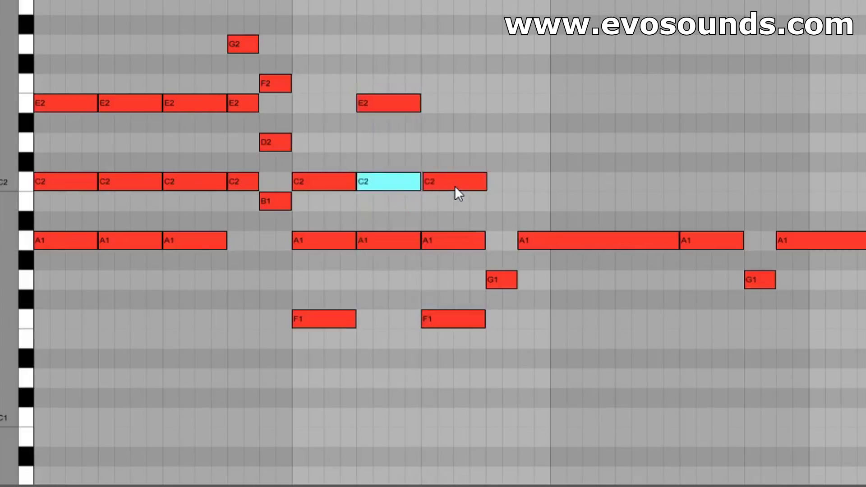
pyautogui.hotkey('alt', 'Right')
pyautogui.hotkey('alt', 'Left')
pyautogui.hotkey('alt', 'Right')
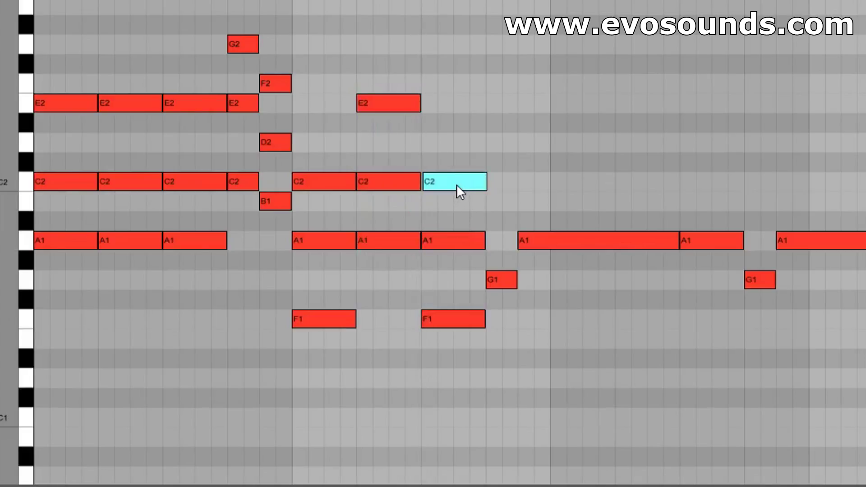
# Stack B1 and D2 above the G1 at 2.4, and C2 and E2 above the long A1 after it, and play the chords
pyautogui.click(497, 283)
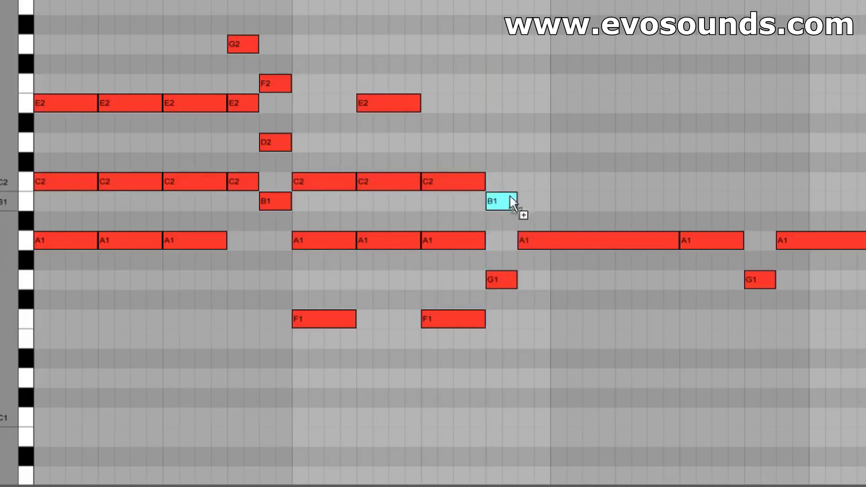
pyautogui.moveTo(511, 203); pyautogui.dragTo(517, 140)
pyautogui.click(557, 239)
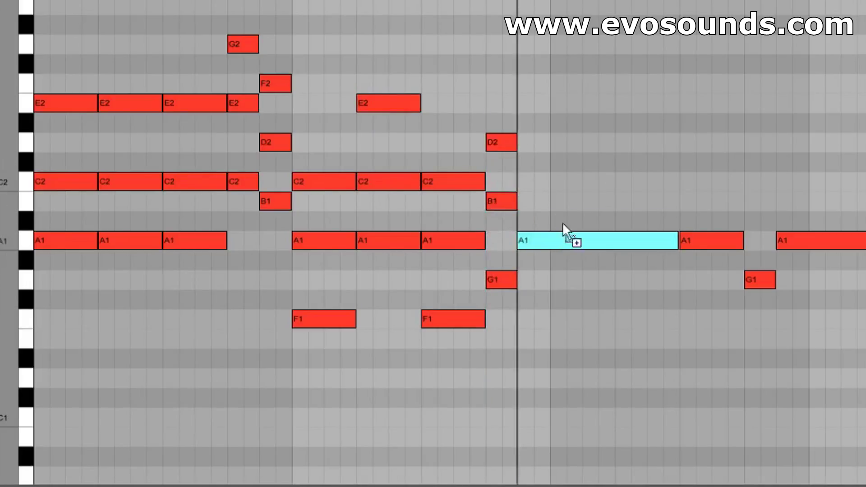
pyautogui.moveTo(563, 224); pyautogui.dragTo(562, 111)
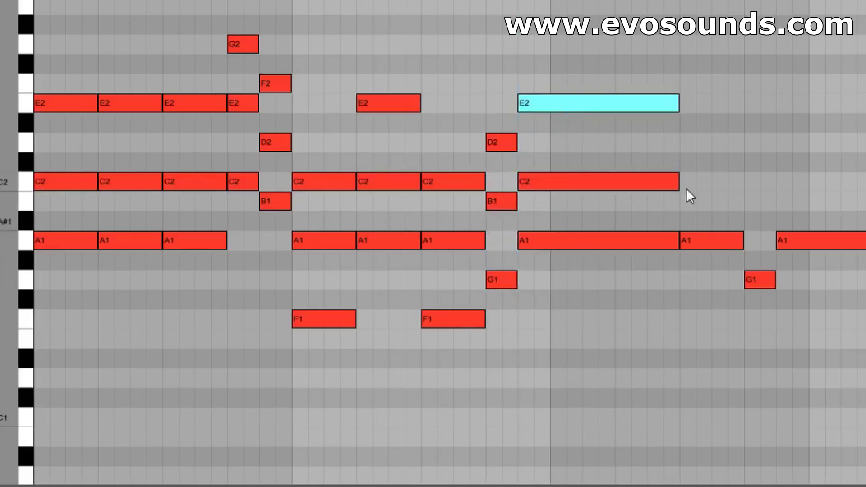
pyautogui.press('space')
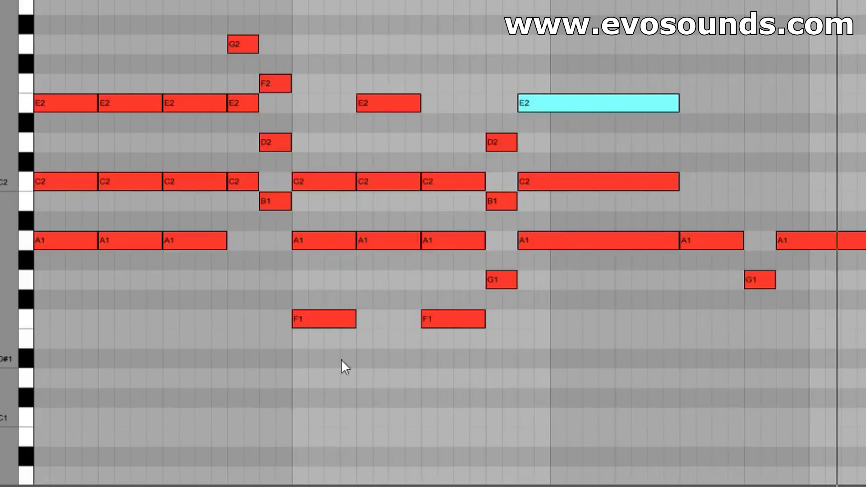
# Transpose all notes in the clip up one octave
pyautogui.hotkey('ctrl', 'a')
pyautogui.hotkey('shift', 'Up')
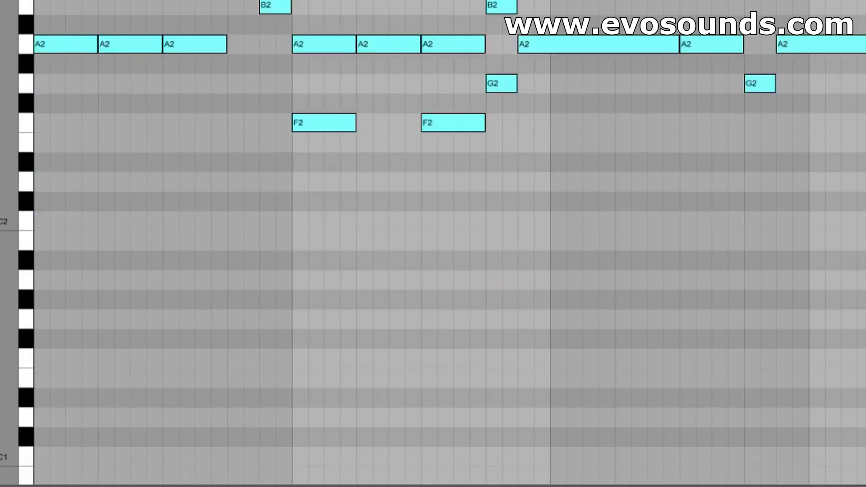
pyautogui.scroll(2, 267, 56)
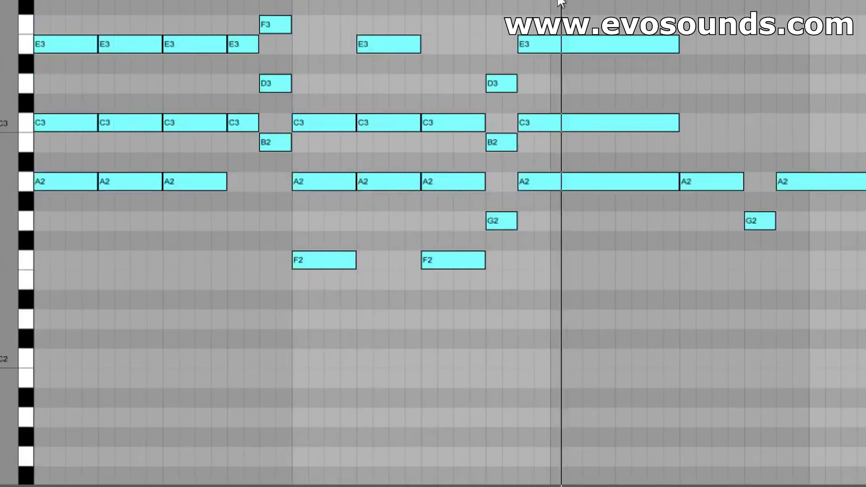
# Raise the A2 and C3 above the F2 at 2.3 by three semitones, to C3 and D#3
pyautogui.moveTo(461, 88); pyautogui.dragTo(455, 207)
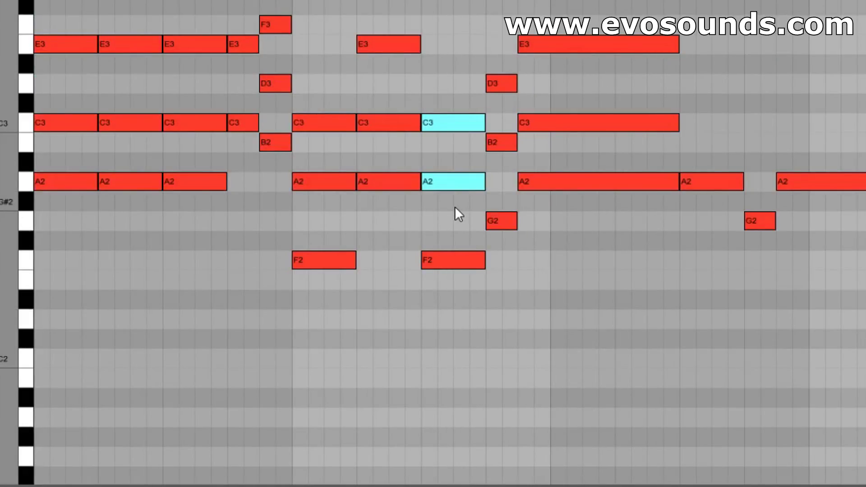
pyautogui.press('Up')
pyautogui.press('Down')
pyautogui.press('Up')
pyautogui.press('Up')
pyautogui.press('Up')
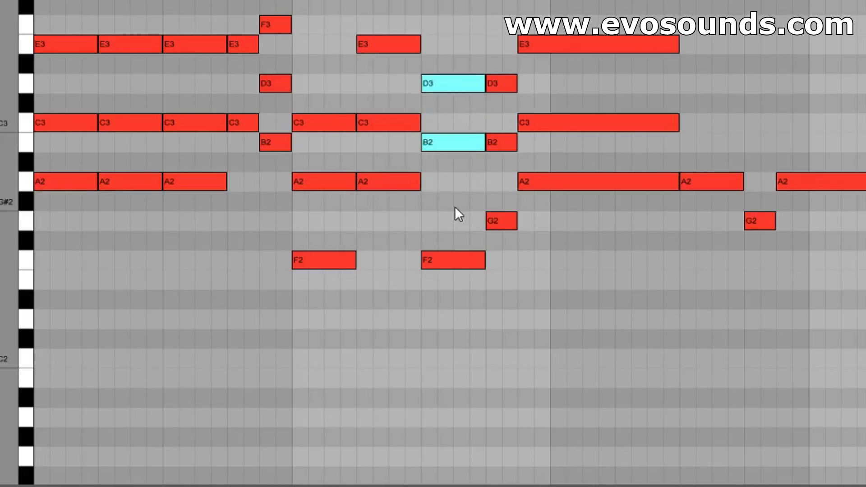
# Raise the D#3 at 2.3 to E3 and play the chord progression
pyautogui.click(463, 15)
pyautogui.click(466, 69)
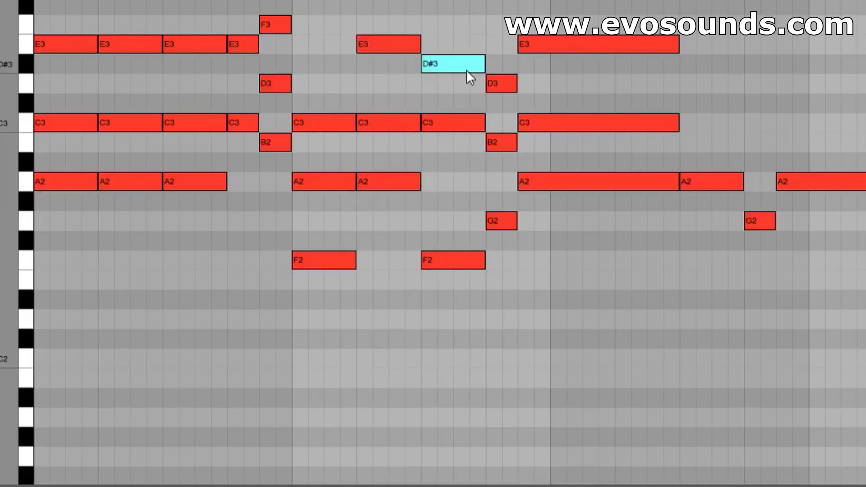
pyautogui.press('Up')
pyautogui.press('Right')
pyautogui.press('Left')
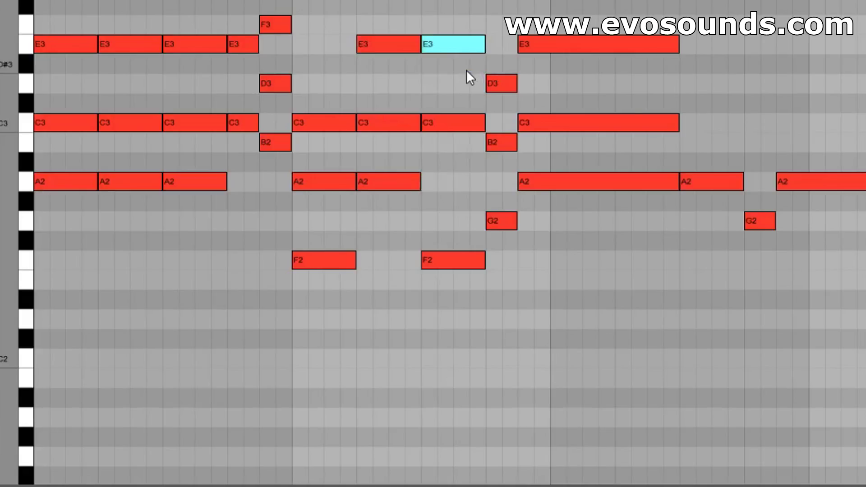
pyautogui.press('space')
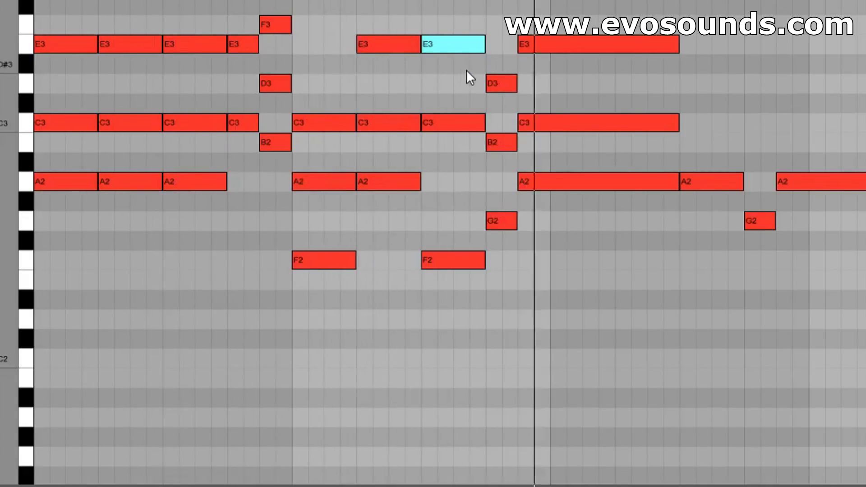
pyautogui.press('space')
# Replace the C3 at 2.3 with a G3 copied up from the E3, and play the progression
pyautogui.moveTo(470, 10); pyautogui.dragTo(446, 131)
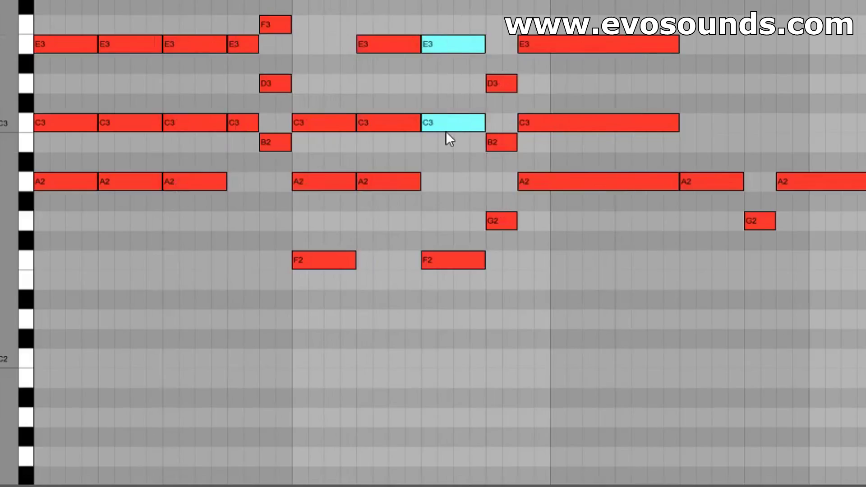
pyautogui.click(446, 130)
pyautogui.press('Delete')
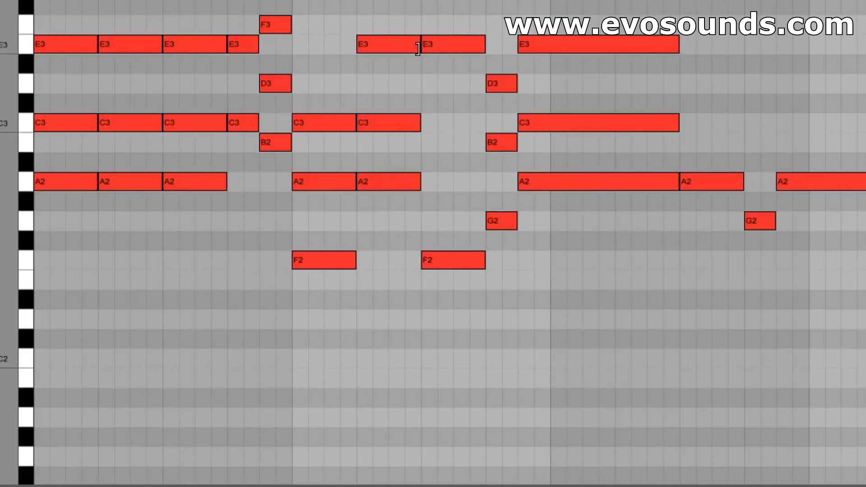
pyautogui.click(471, 44)
pyautogui.moveTo(439, 40)
pyautogui.mouseDown()
pyautogui.moveTo(439, 20)
pyautogui.moveTo(437, 38)
pyautogui.mouseUp()
pyautogui.press('space')
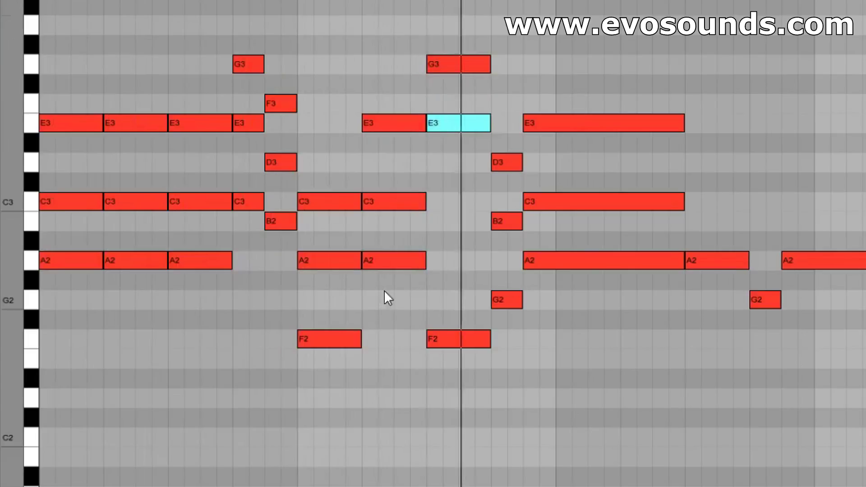
pyautogui.press('space')
# Try the E3 and G3 at 2.3 an octave lower
pyautogui.moveTo(476, 1); pyautogui.dragTo(455, 134)
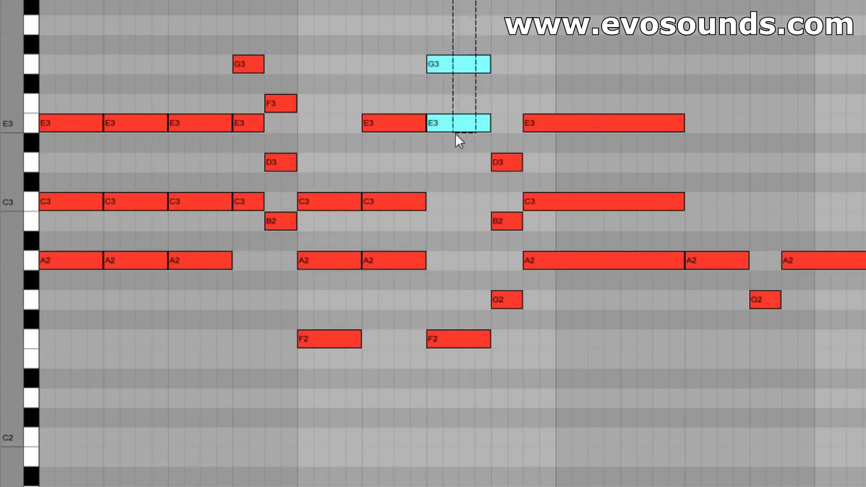
pyautogui.hotkey('shift', 'Down')
pyautogui.hotkey('shift', 'Up')
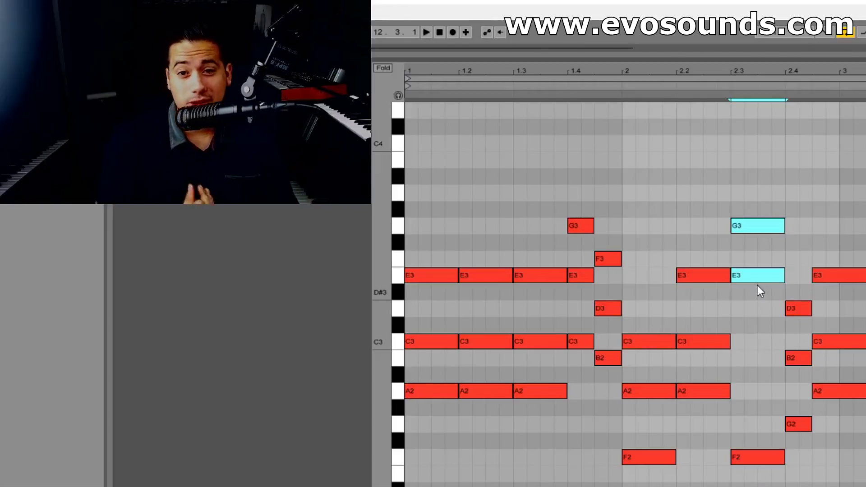
# Stack C3 and E3 above the A2 notes in bar 3, including the long A2 starting at 3.4.3
pyautogui.scroll(2, 635, 294)
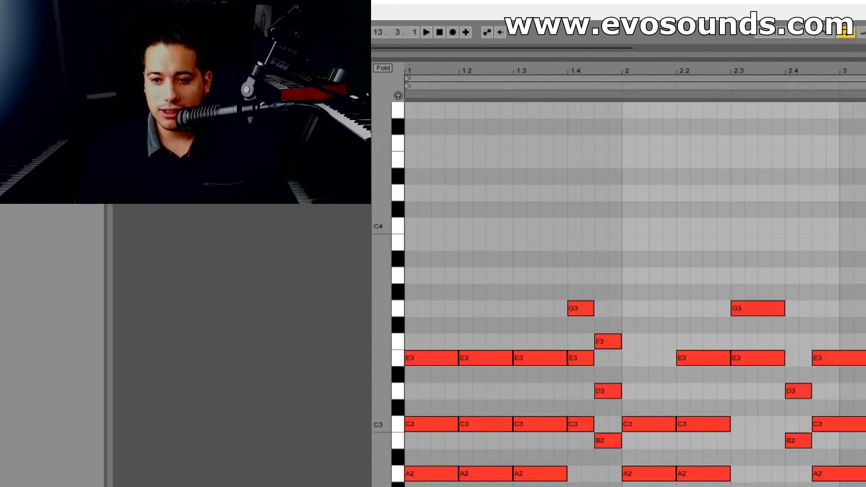
pyautogui.click(839, 424)
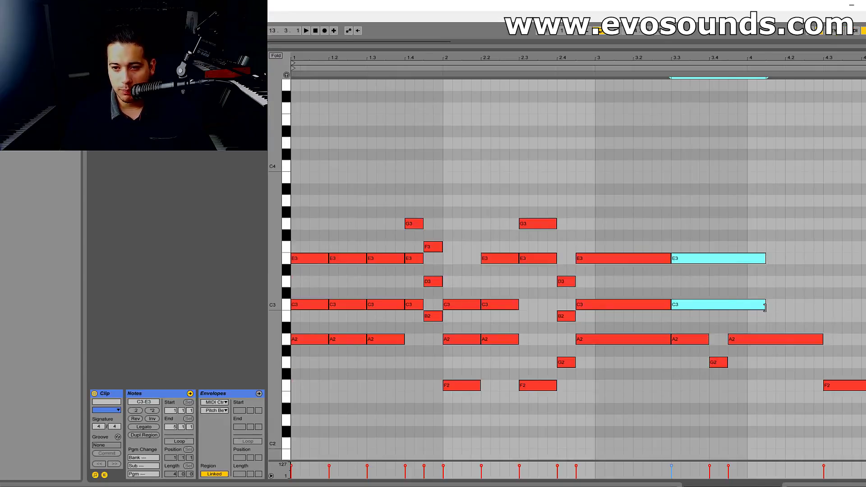
pyautogui.moveTo(767, 305); pyautogui.dragTo(824, 315)
pyautogui.hotkey('ctrl', 'd')
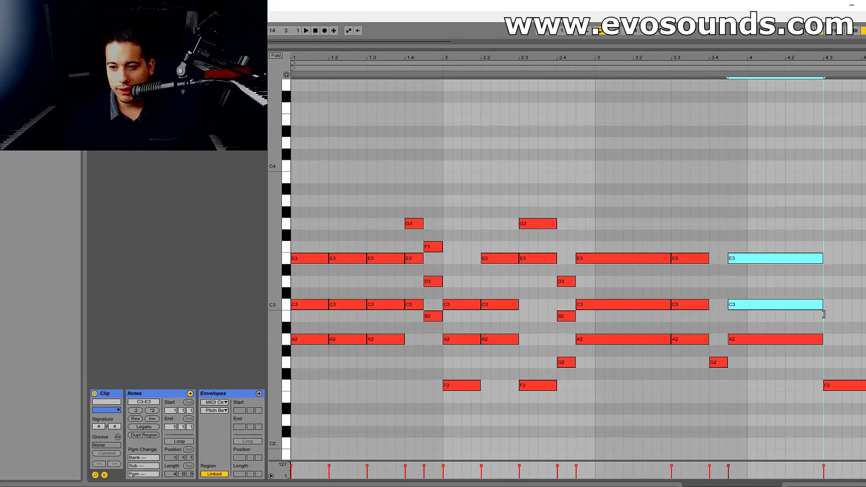
# Stack B2 and D3 above the G2 at 3.4, and A2 and C3 above the F2 at 4.3
pyautogui.moveTo(716, 363); pyautogui.dragTo(720, 321)
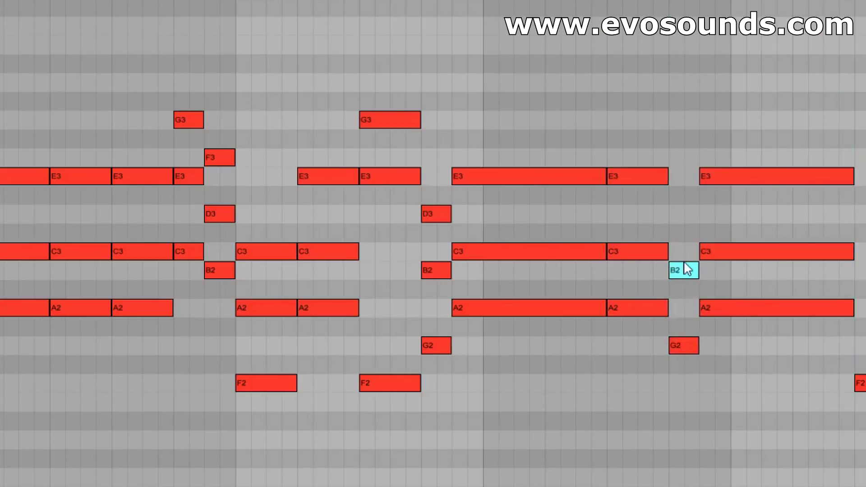
pyautogui.moveTo(686, 271); pyautogui.dragTo(681, 180)
pyautogui.moveTo(860, 383); pyautogui.dragTo(861, 251)
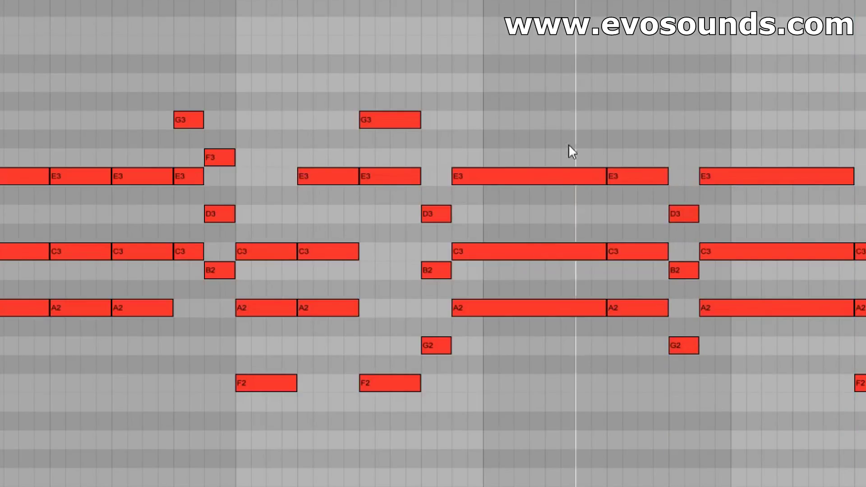
# Try a G3 instead of the C3 in the long A2 chord that starts just before bar 3
pyautogui.moveTo(570, 145); pyautogui.dragTo(565, 181)
pyautogui.click(516, 104)
pyautogui.moveTo(515, 104); pyautogui.dragTo(516, 123)
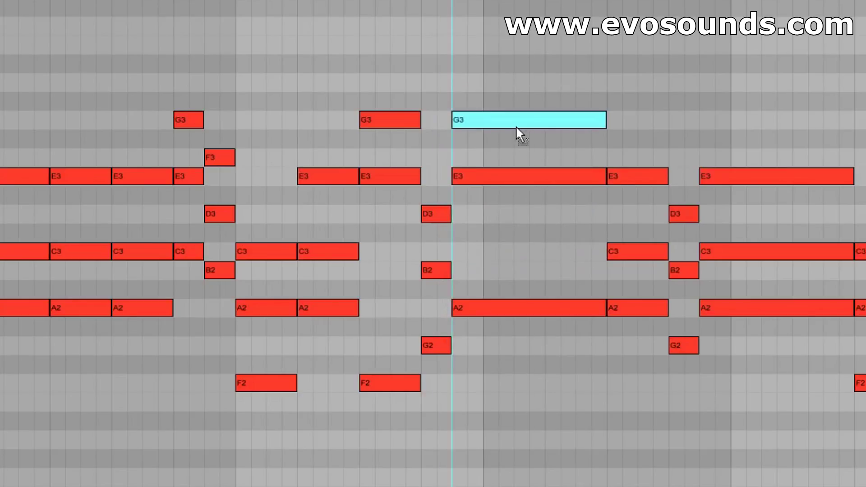
# Try the C3 of the long chord at 3.4.3 an octave higher and return it to C3
pyautogui.moveTo(724, 284); pyautogui.dragTo(735, 180)
pyautogui.moveTo(643, 271); pyautogui.dragTo(637, 180)
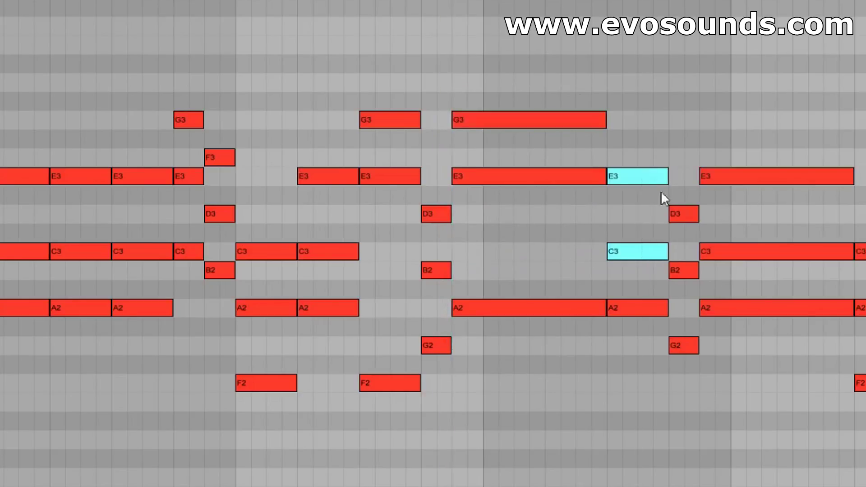
pyautogui.moveTo(736, 275); pyautogui.dragTo(741, 230)
pyautogui.hotkey('shift', 'Up')
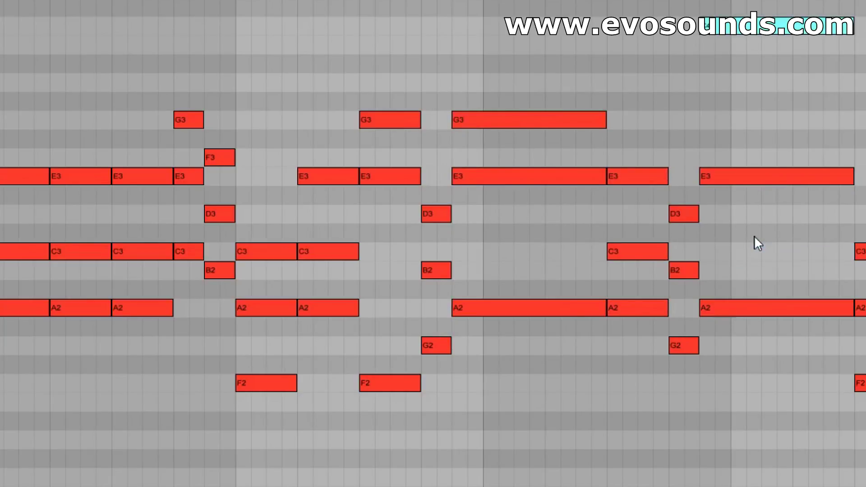
pyautogui.hotkey('shift', 'Down')
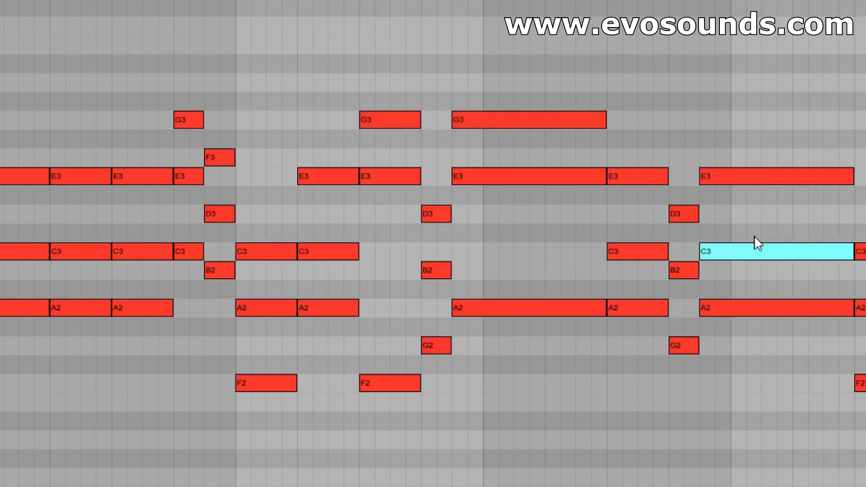
# Try the A2 at 3.4.3 an octave higher as A3, play the progression, and return the note to A2
pyautogui.click(744, 306)
pyautogui.hotkey('shift', 'Up')
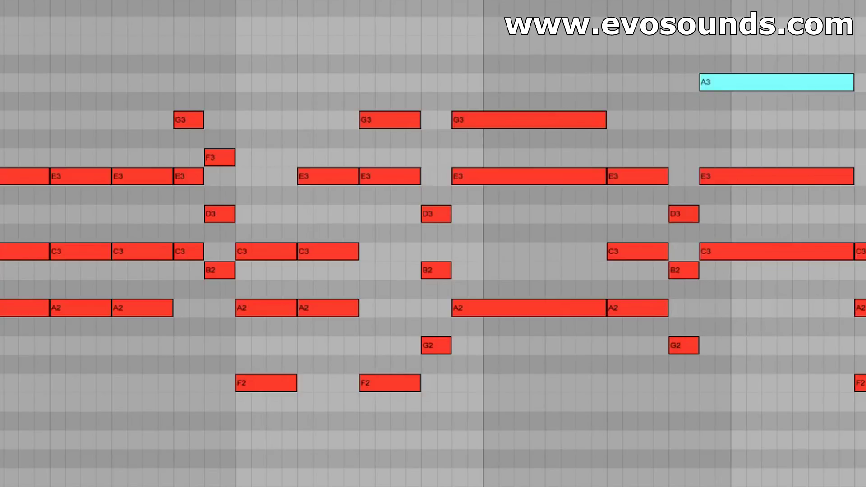
pyautogui.press('space')
pyautogui.hotkey('shift', 'Down')
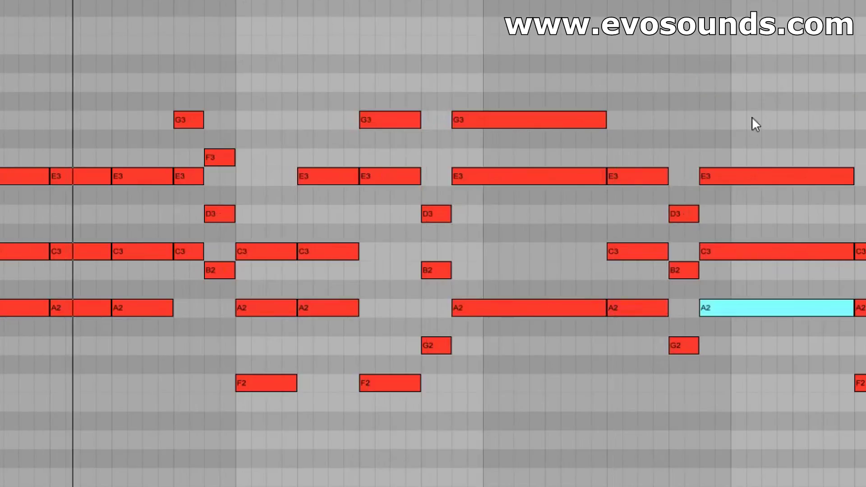
# Bring the upper notes of the long chord just before bar 3 back to C3 and E3
pyautogui.moveTo(546, 238); pyautogui.dragTo(530, 212)
pyautogui.press('Down')
pyautogui.press('Down')
pyautogui.press('Down')
pyautogui.press('Down')
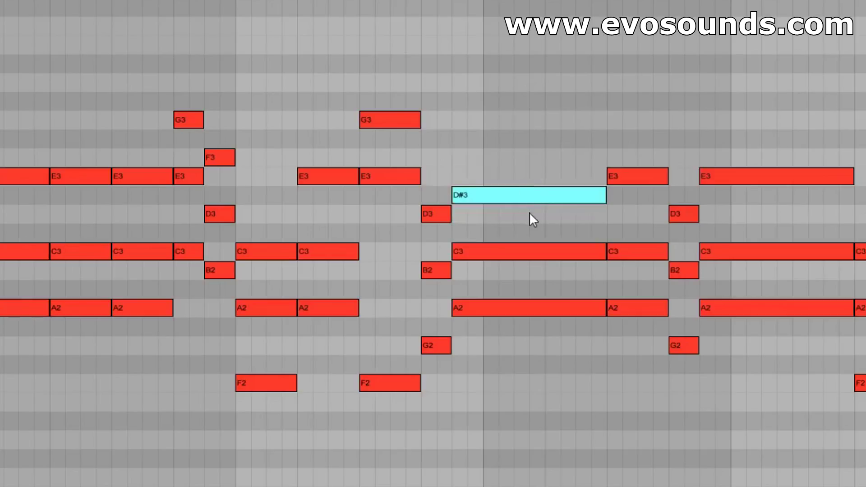
pyautogui.press('Up')
# Lower the E3 and G3 at 2.3 by seven semitones to A2 and C3, keeping them aligned with the F2
pyautogui.moveTo(437, 190); pyautogui.dragTo(383, 83)
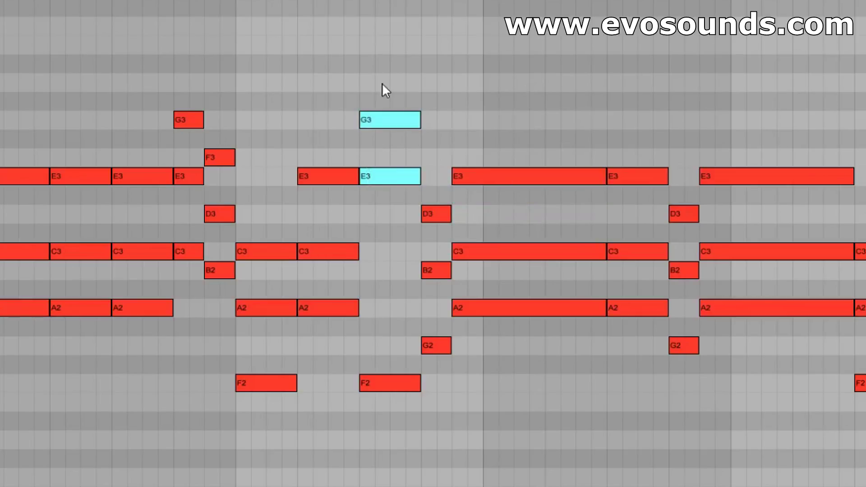
pyautogui.hotkey('shift', 'Down')
pyautogui.hotkey('shift', 'Up')
pyautogui.press('Down')
pyautogui.press('Down')
pyautogui.press('Down')
pyautogui.press('Right')
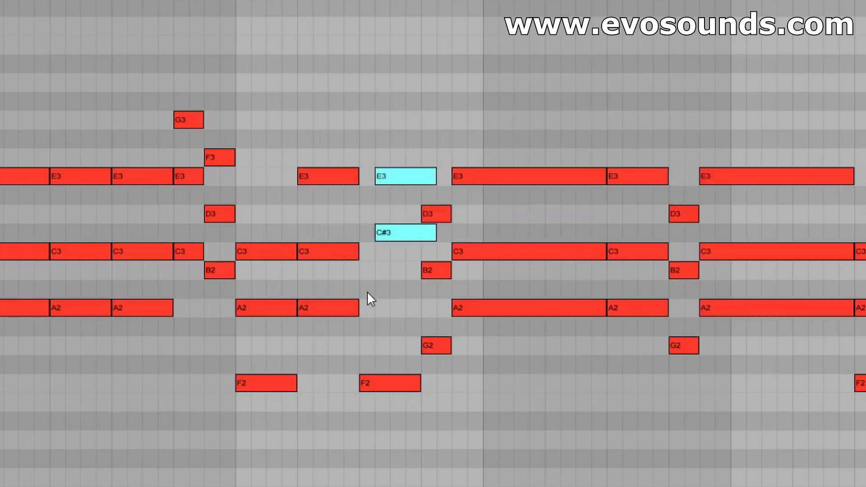
pyautogui.press('Left')
pyautogui.press('Down')
pyautogui.press('Down')
pyautogui.press('Down')
pyautogui.press('Down')
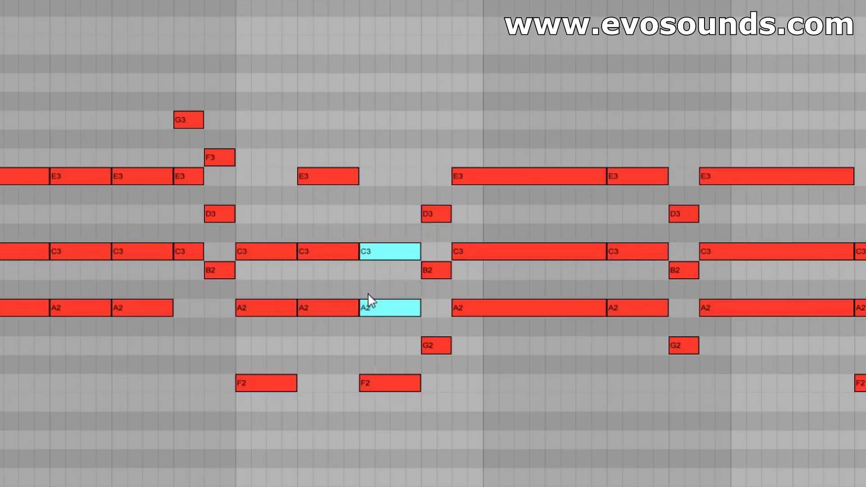
# Raise only the C3 at 2.3 to E3 and play the progression
pyautogui.click(375, 319)
pyautogui.click(383, 255)
pyautogui.press('Up')
pyautogui.press('Up')
pyautogui.press('Up')
pyautogui.press('Up')
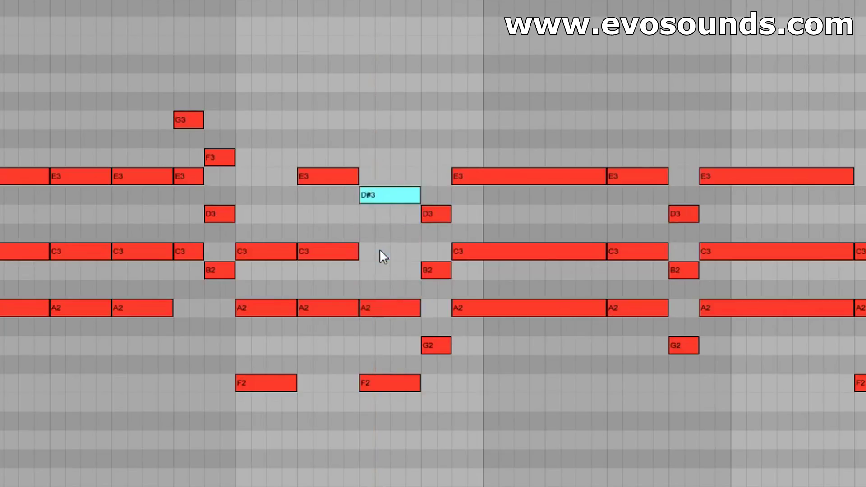
pyautogui.press('space')
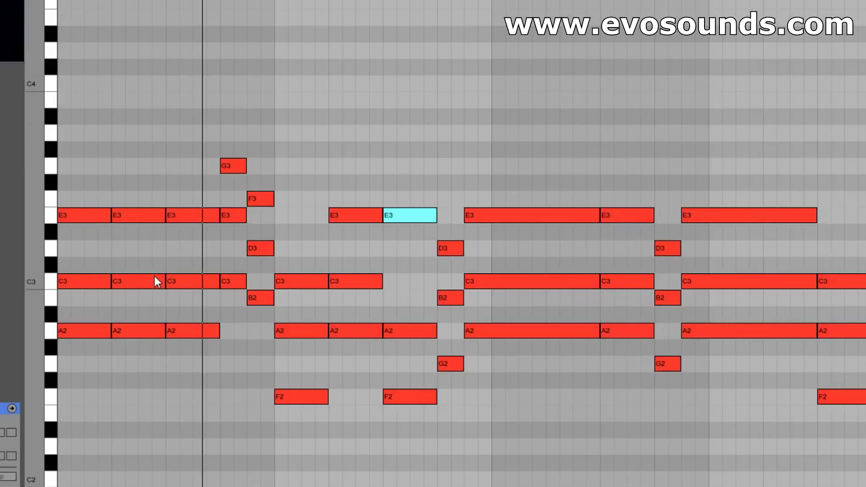
# Copy the F2 at bar 2 up to G3 on top of that chord and play the progression
pyautogui.click(308, 397)
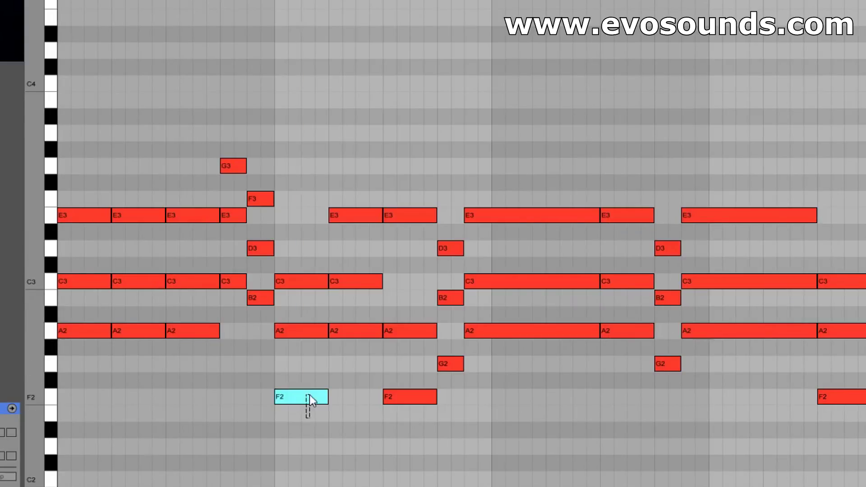
pyautogui.moveTo(300, 398); pyautogui.dragTo(294, 165)
pyautogui.press('space')
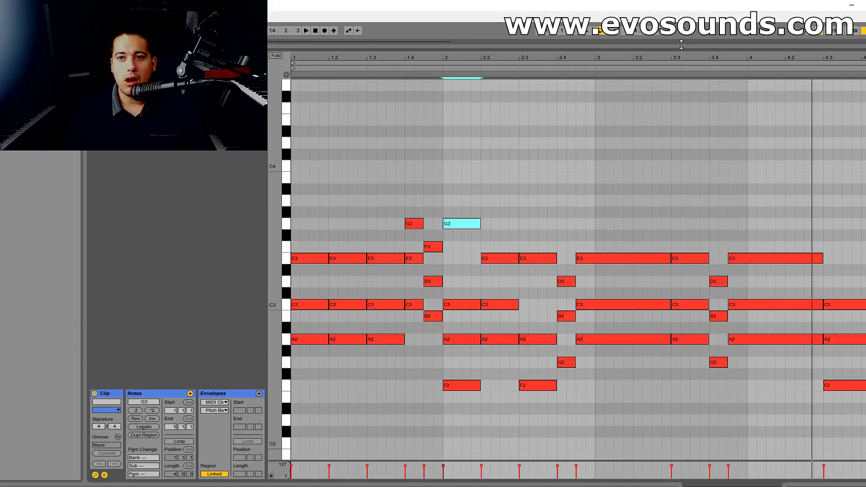
# Open the Piano clip at bar 15 of the arrangement and examine its notes in an enlarged note editor
pyautogui.moveTo(680, 46); pyautogui.dragTo(610, 272)
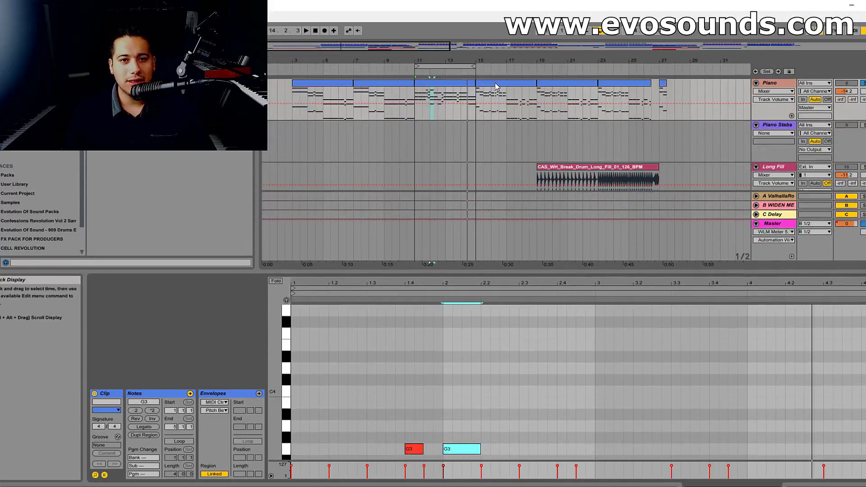
pyautogui.click(495, 86)
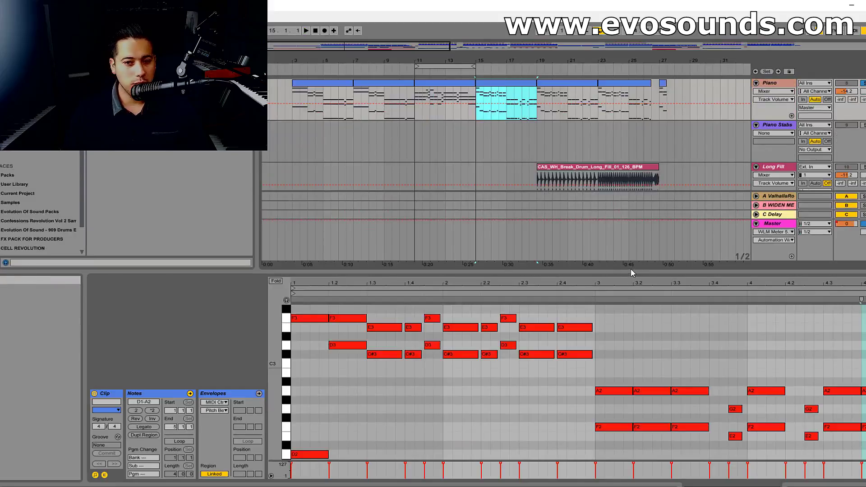
pyautogui.moveTo(631, 269); pyautogui.dragTo(554, 176)
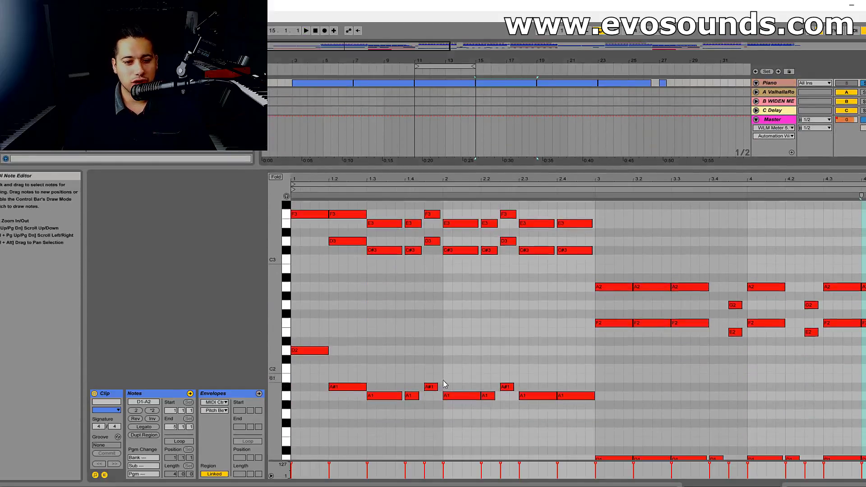
pyautogui.scroll(3, 372, 353)
pyautogui.moveTo(854, 170); pyautogui.dragTo(845, 183)
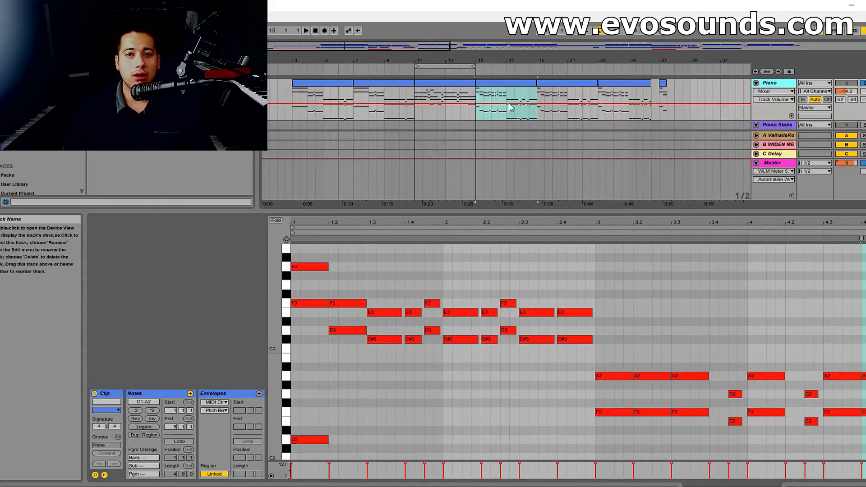
# Play the Piano clip from bar 15 while following its notes, and return to the arrangement
pyautogui.click(496, 86)
pyautogui.press('space')
pyautogui.moveTo(520, 210); pyautogui.dragTo(519, 54)
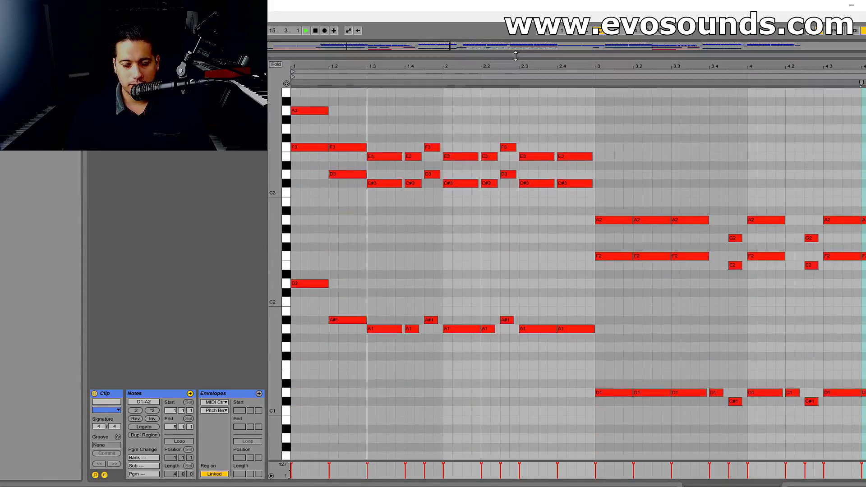
pyautogui.scroll(2, 586, 307)
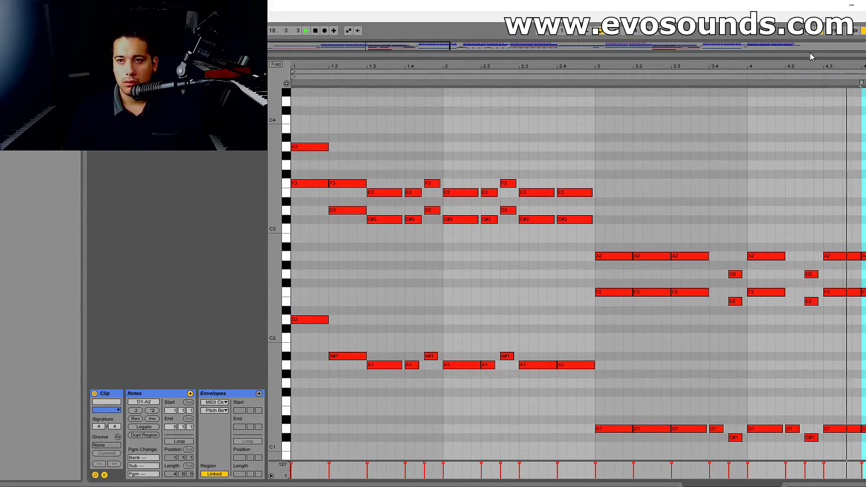
pyautogui.moveTo(820, 57); pyautogui.dragTo(726, 457)
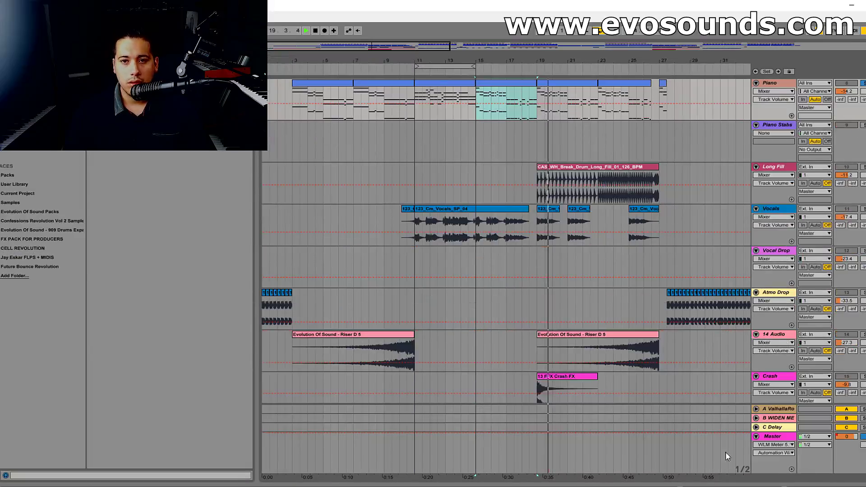
pyautogui.press('space')
# Replace the Lead track's content in bars 11 to 15 with the chord progression clip and play it
pyautogui.scroll(2, 506, 239)
pyautogui.press('s')
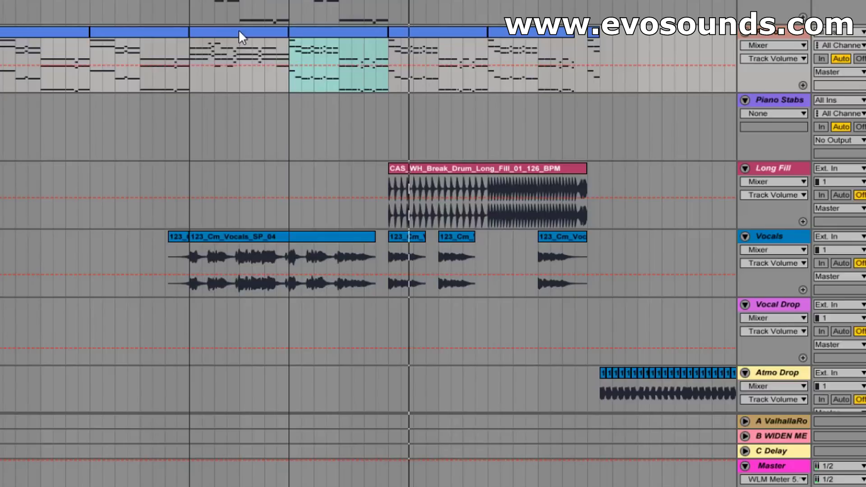
pyautogui.click(239, 32)
pyautogui.click(195, 11)
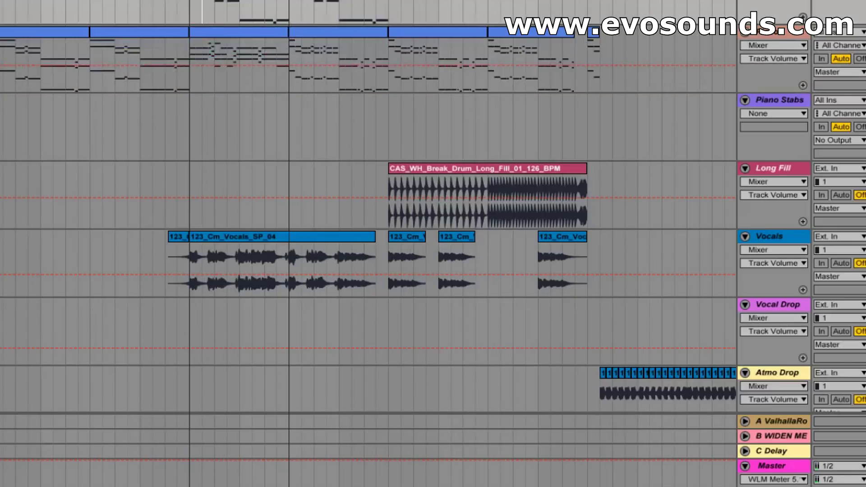
pyautogui.hotkey('ctrl', 'v')
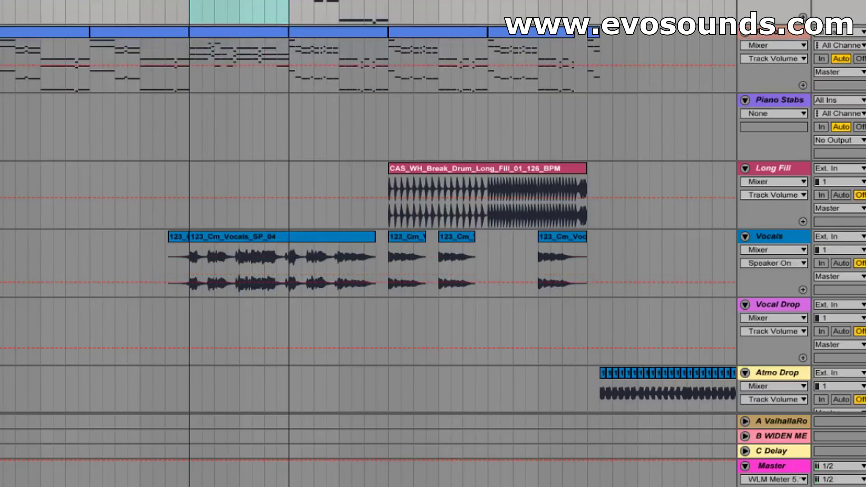
pyautogui.click(190, 11)
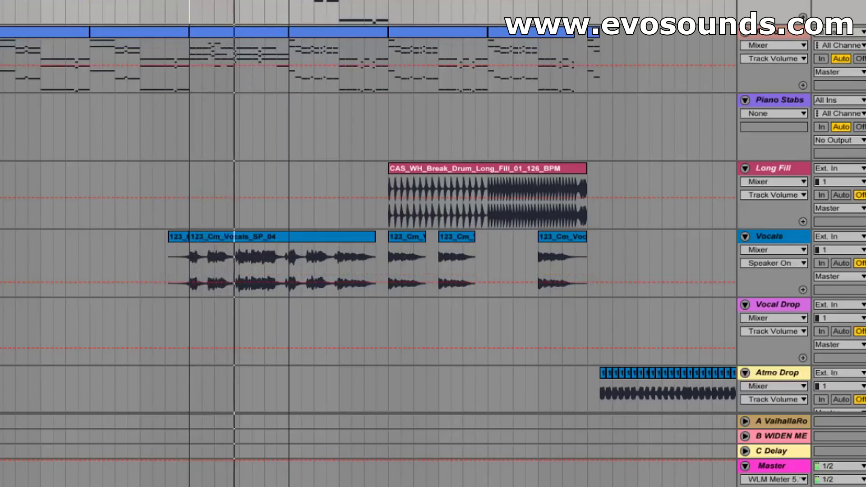
pyautogui.hotkey('ctrl', 'z')
pyautogui.scroll(1, 375, 37)
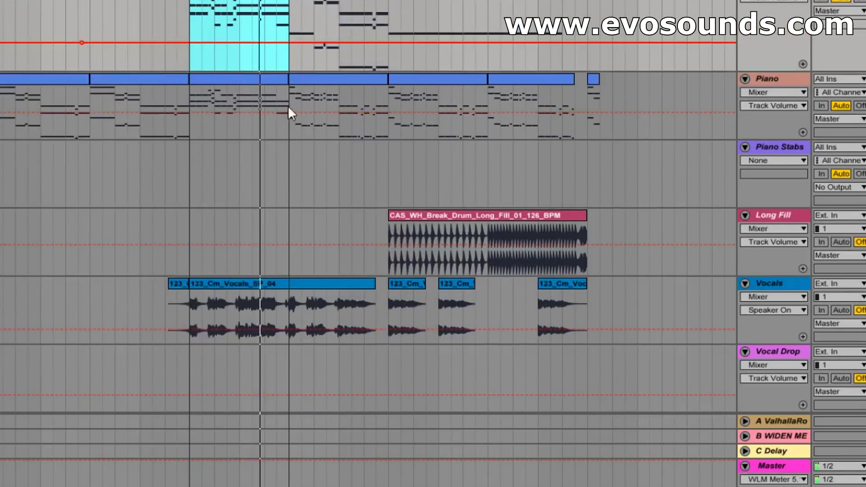
# Duplicate the chord progression clips from bar 11 to bar 15 on the Piano and Lead tracks
pyautogui.click(262, 77)
pyautogui.hotkey('ctrl', 'd')
pyautogui.press('Up')
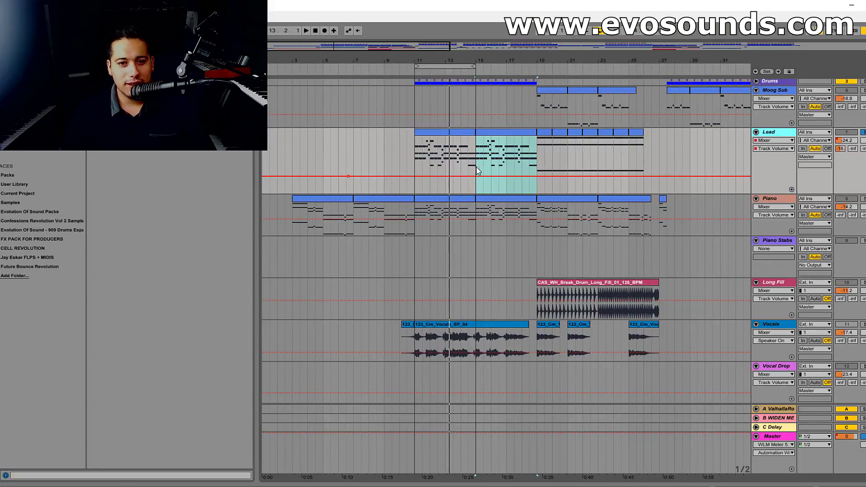
pyautogui.scroll(-1, 495, 267)
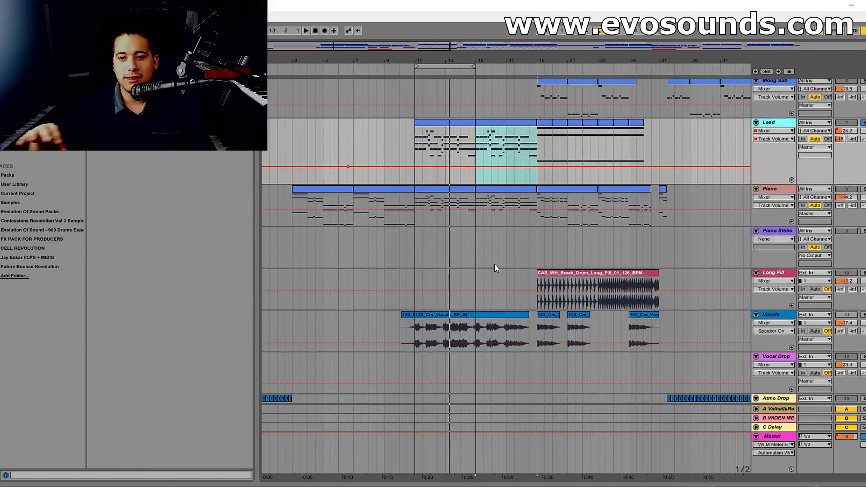